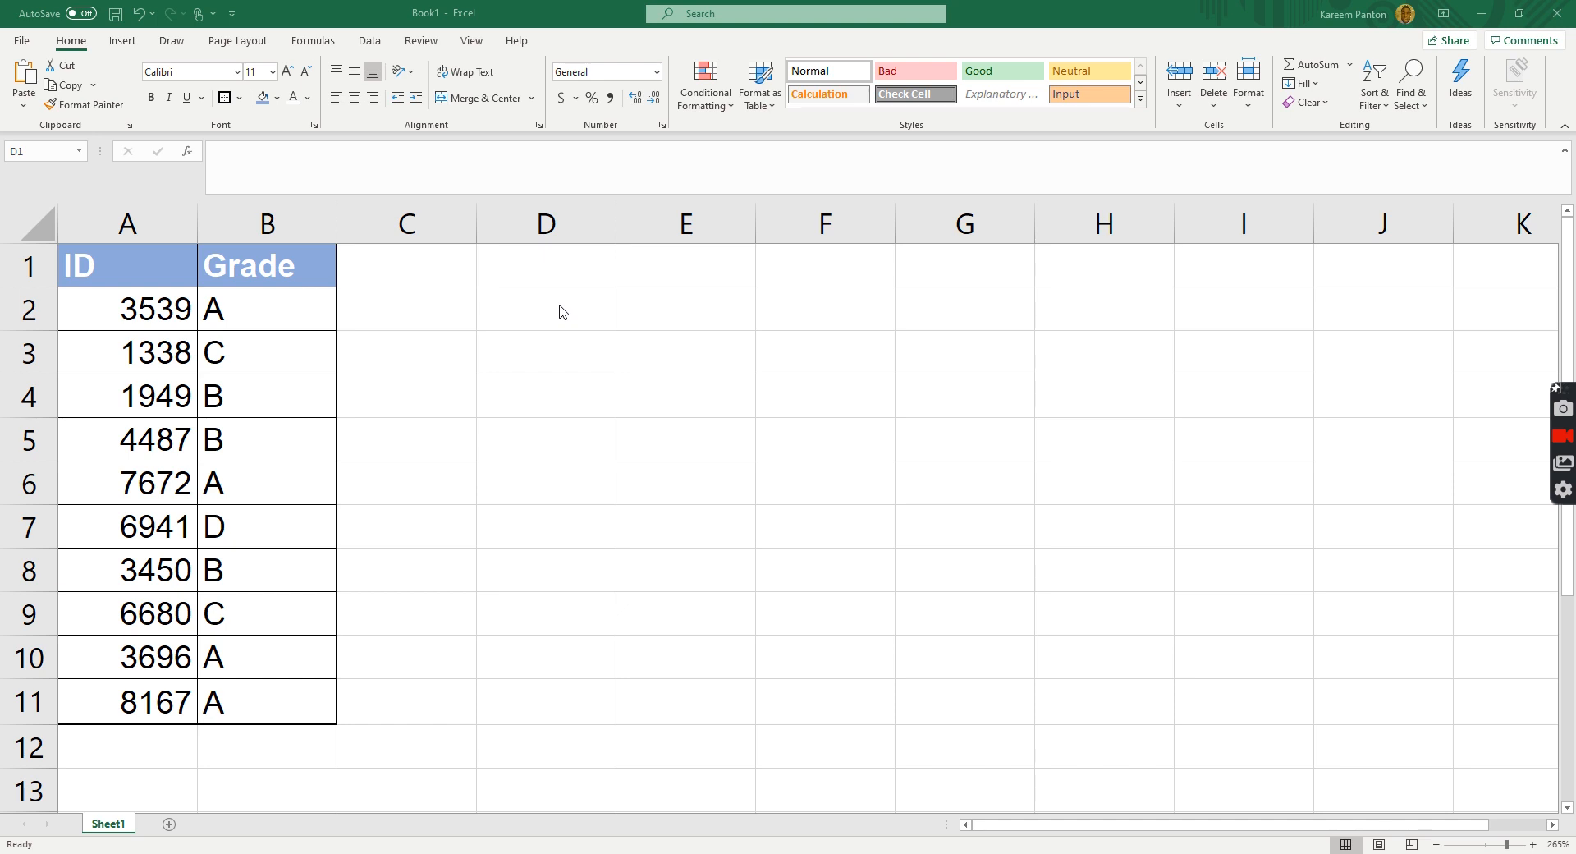
{"action": "left_click", "coordinate": [534, 269]}
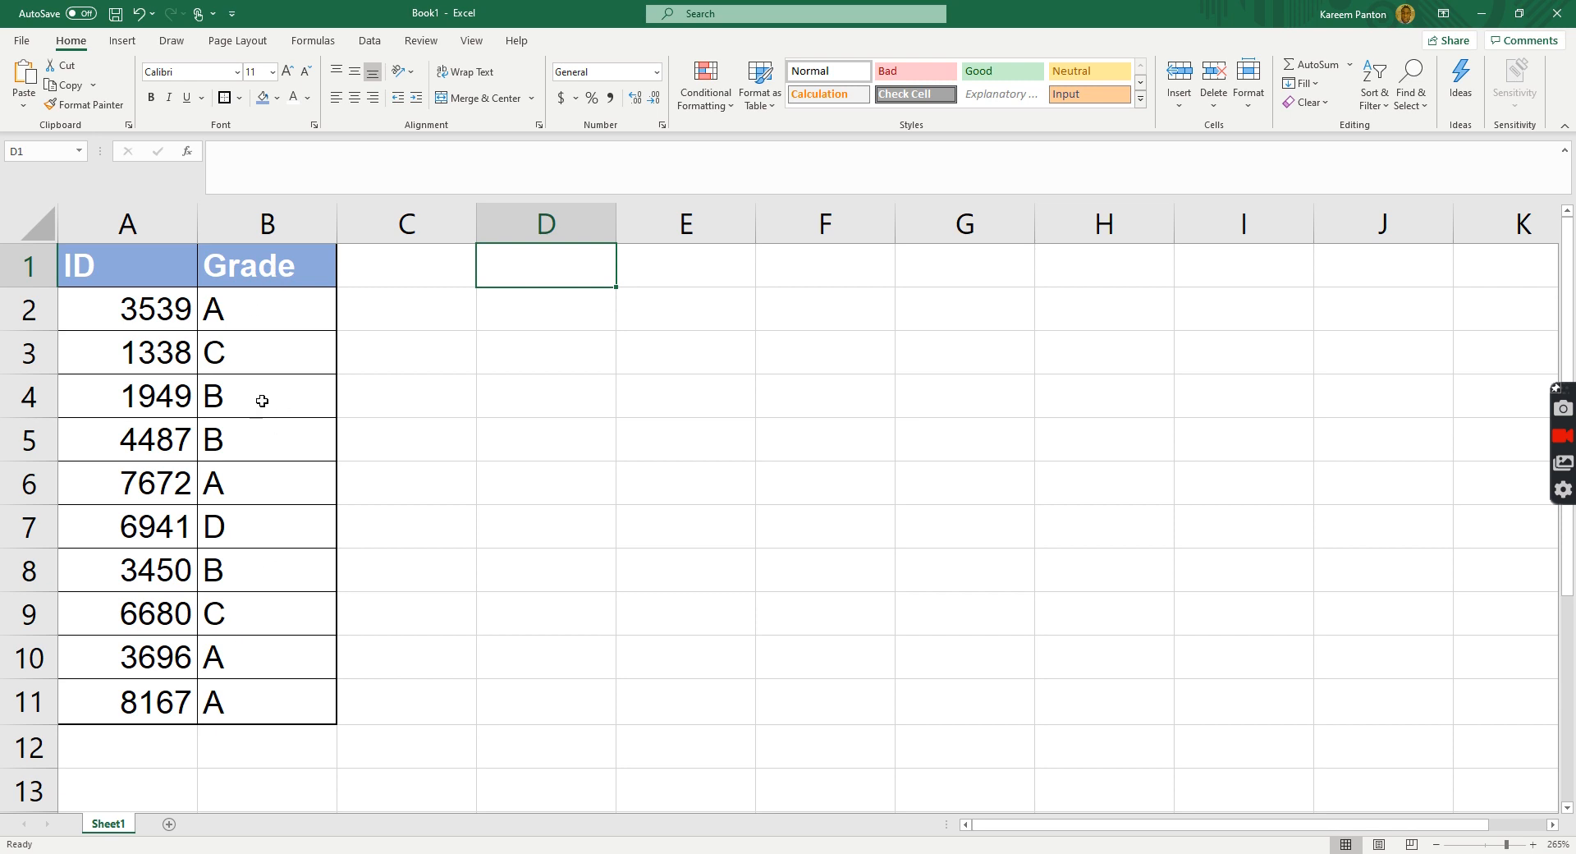
{"action": "left_click", "coordinate": [268, 308]}
{"action": "left_click", "coordinate": [124, 379]}
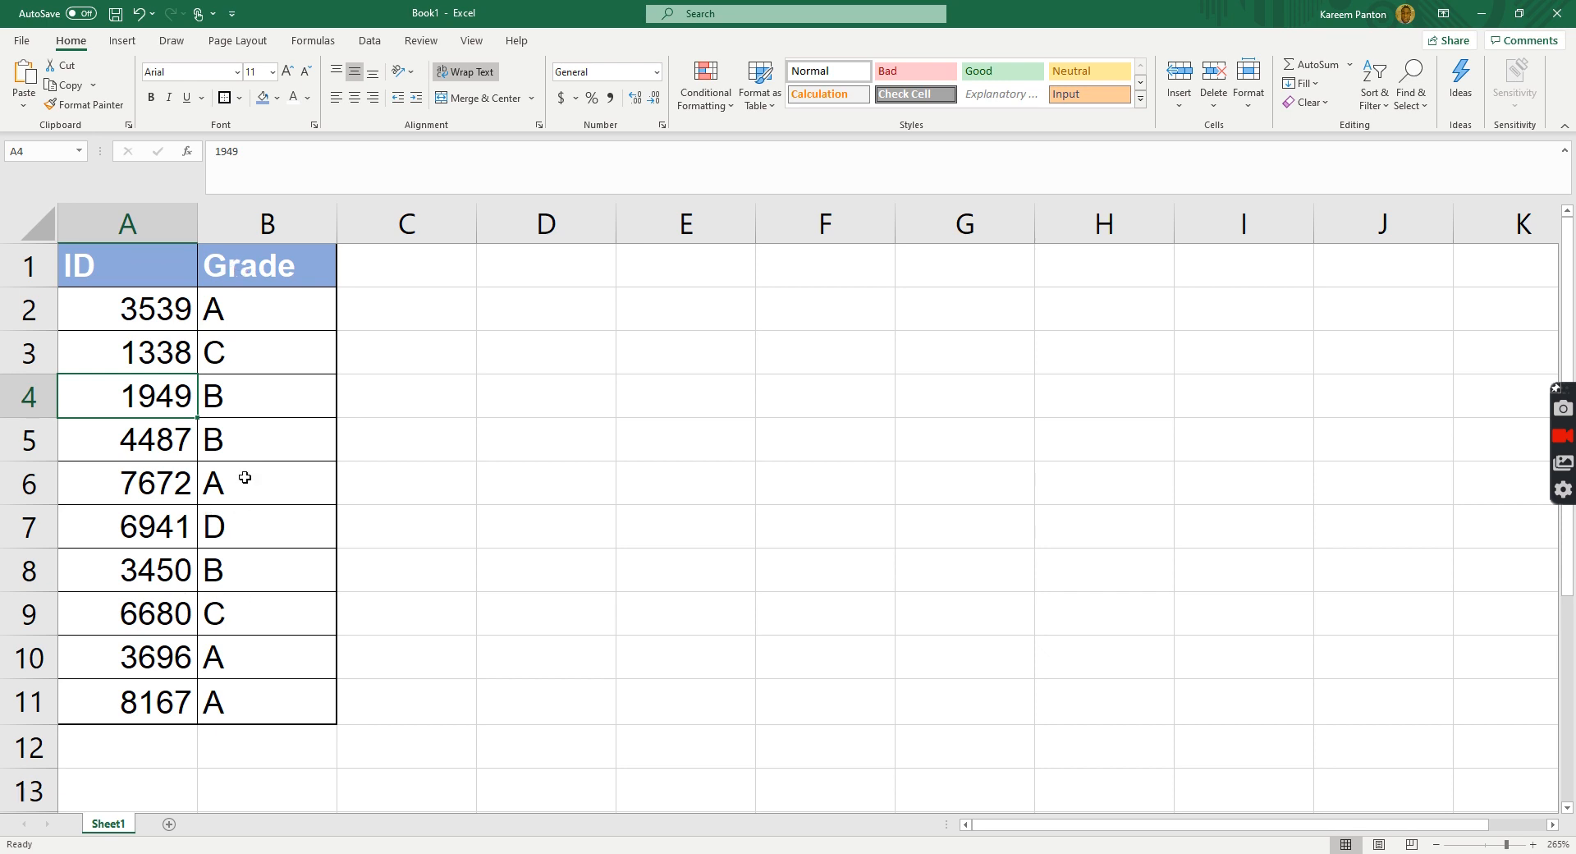
{"action": "left_click", "coordinate": [161, 524]}
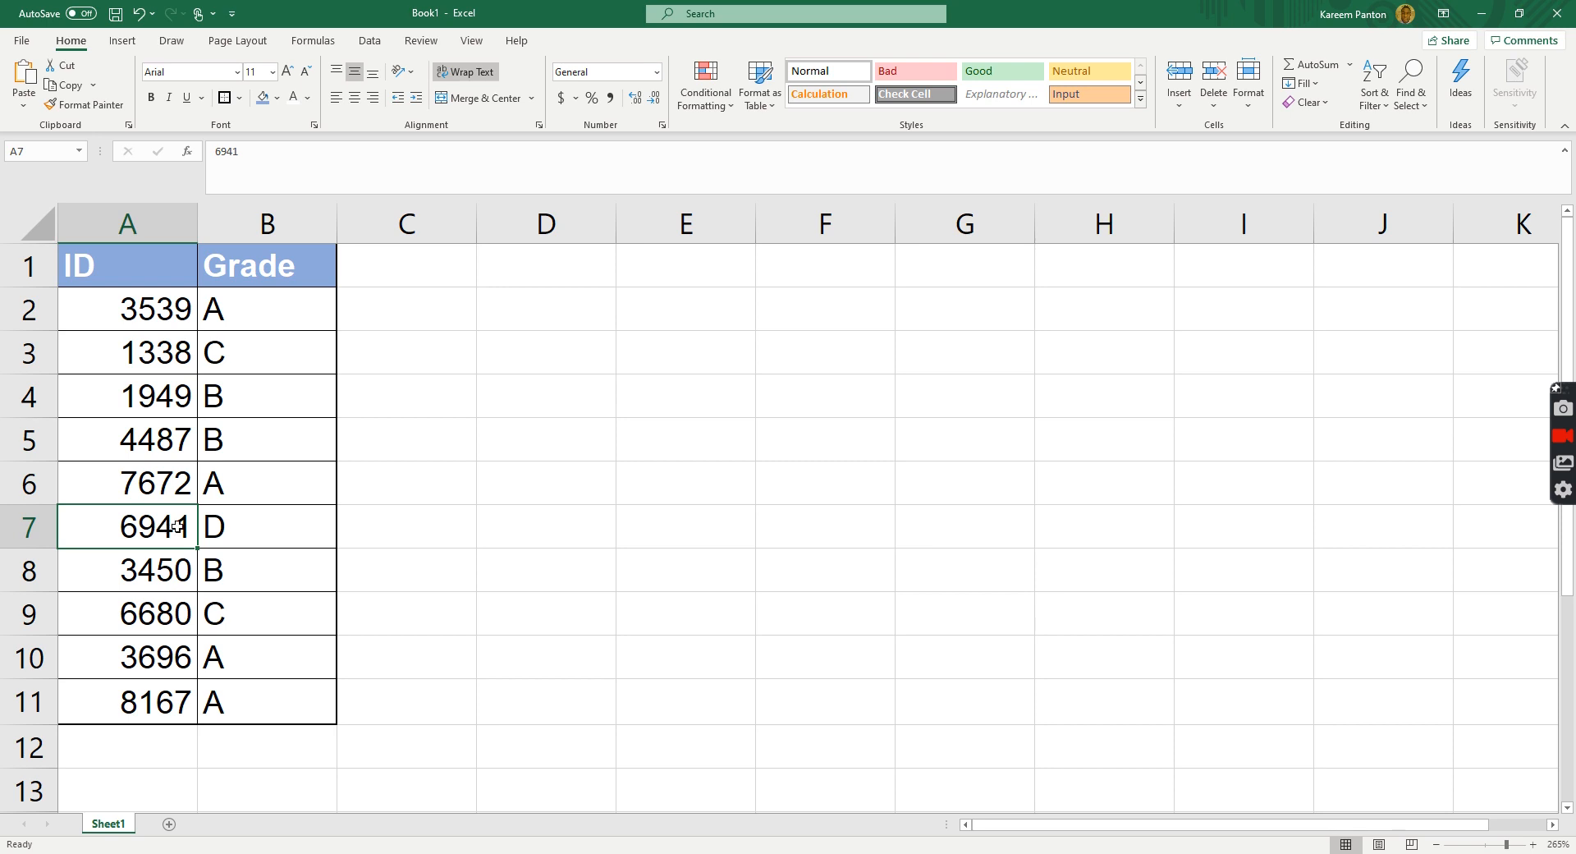
{"action": "left_click", "coordinate": [242, 529]}
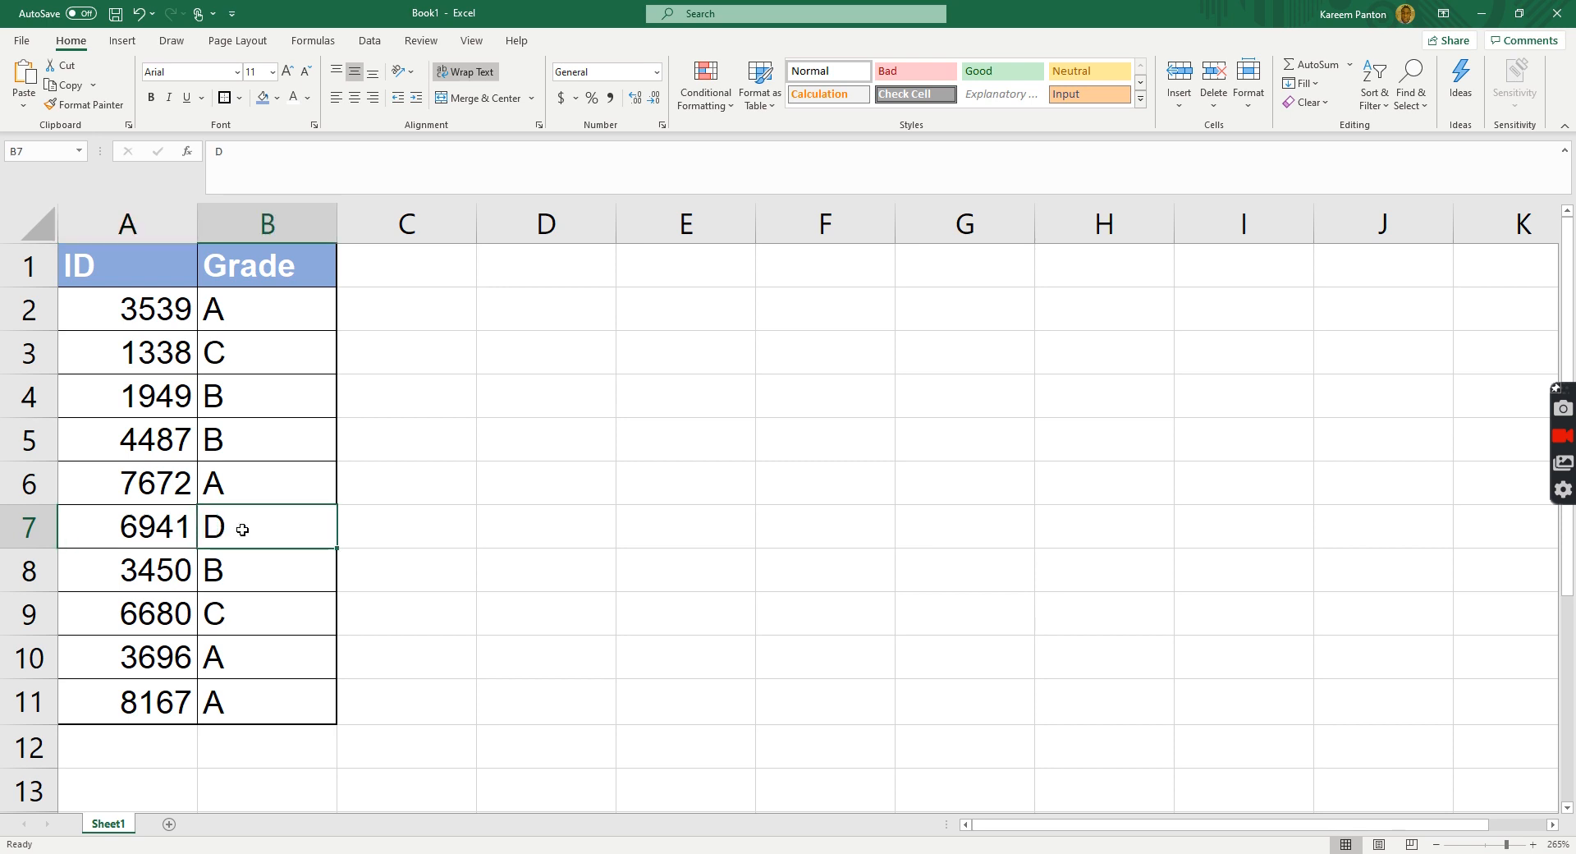
- Copy the ID from cell A5 into cell D1
{"action": "left_click", "coordinate": [150, 449]}
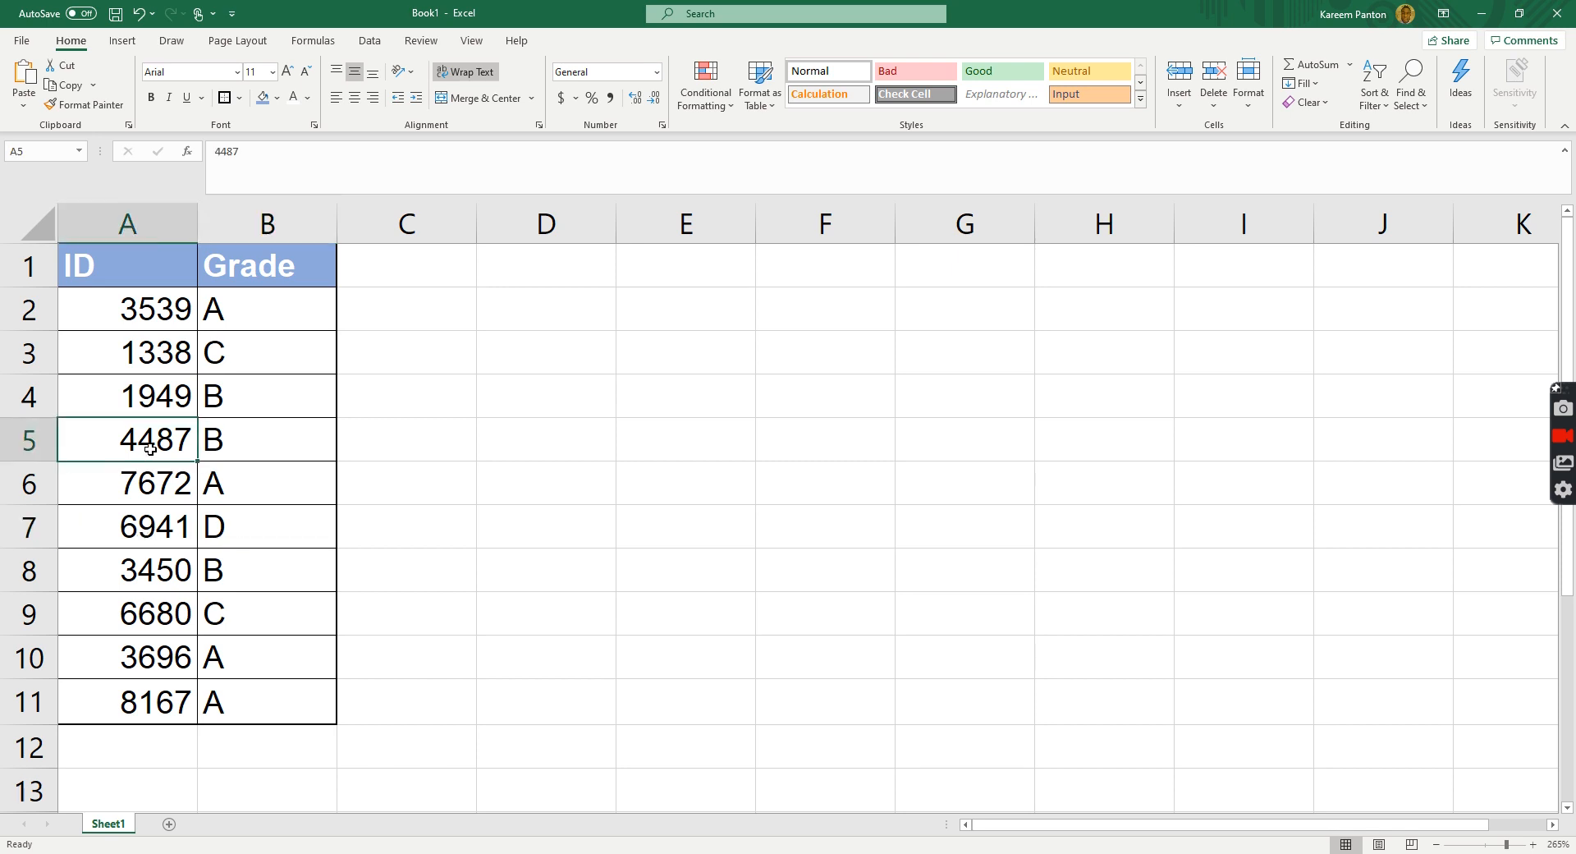
{"action": "key", "text": "ctrl+c"}
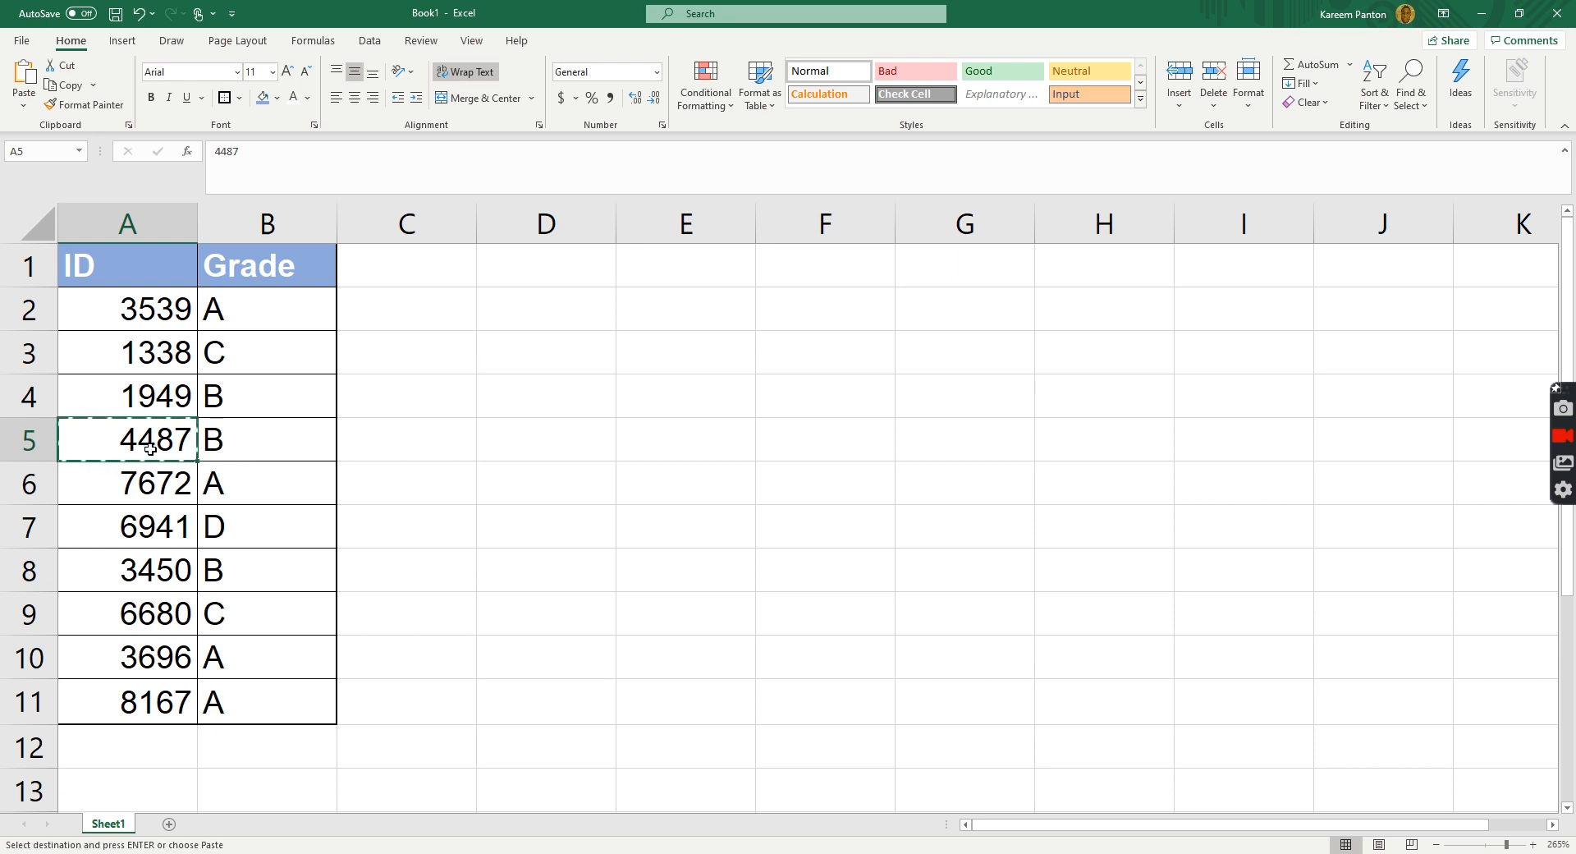
{"action": "left_click", "coordinate": [543, 275]}
{"action": "key", "text": "ctrl+v"}
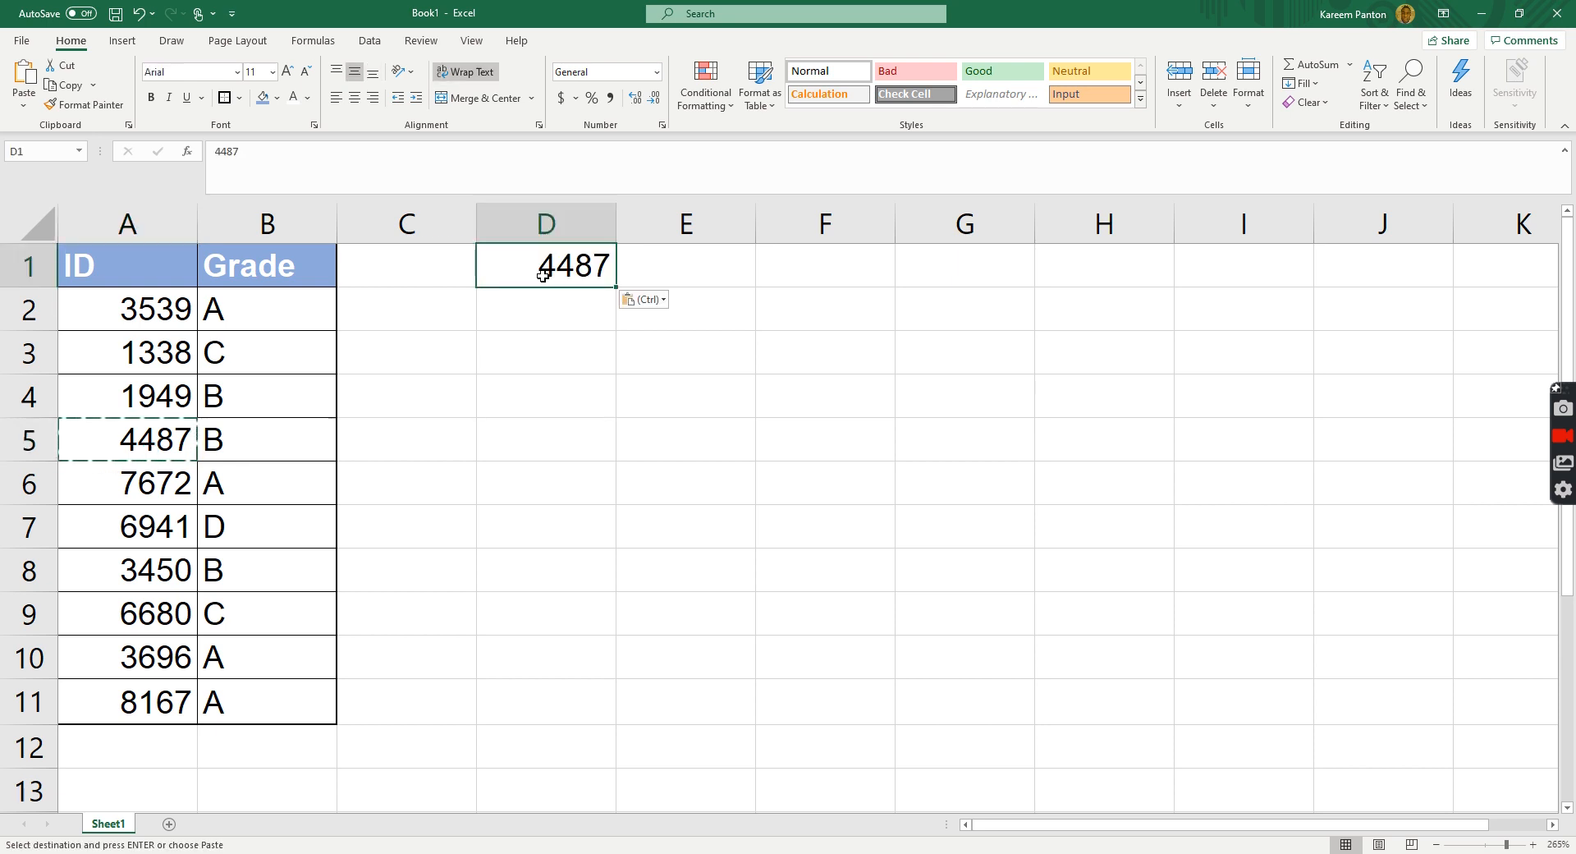
- Start a VLOOKUP formula in cell E1 with D1 as the lookup value
{"action": "left_click", "coordinate": [689, 261]}
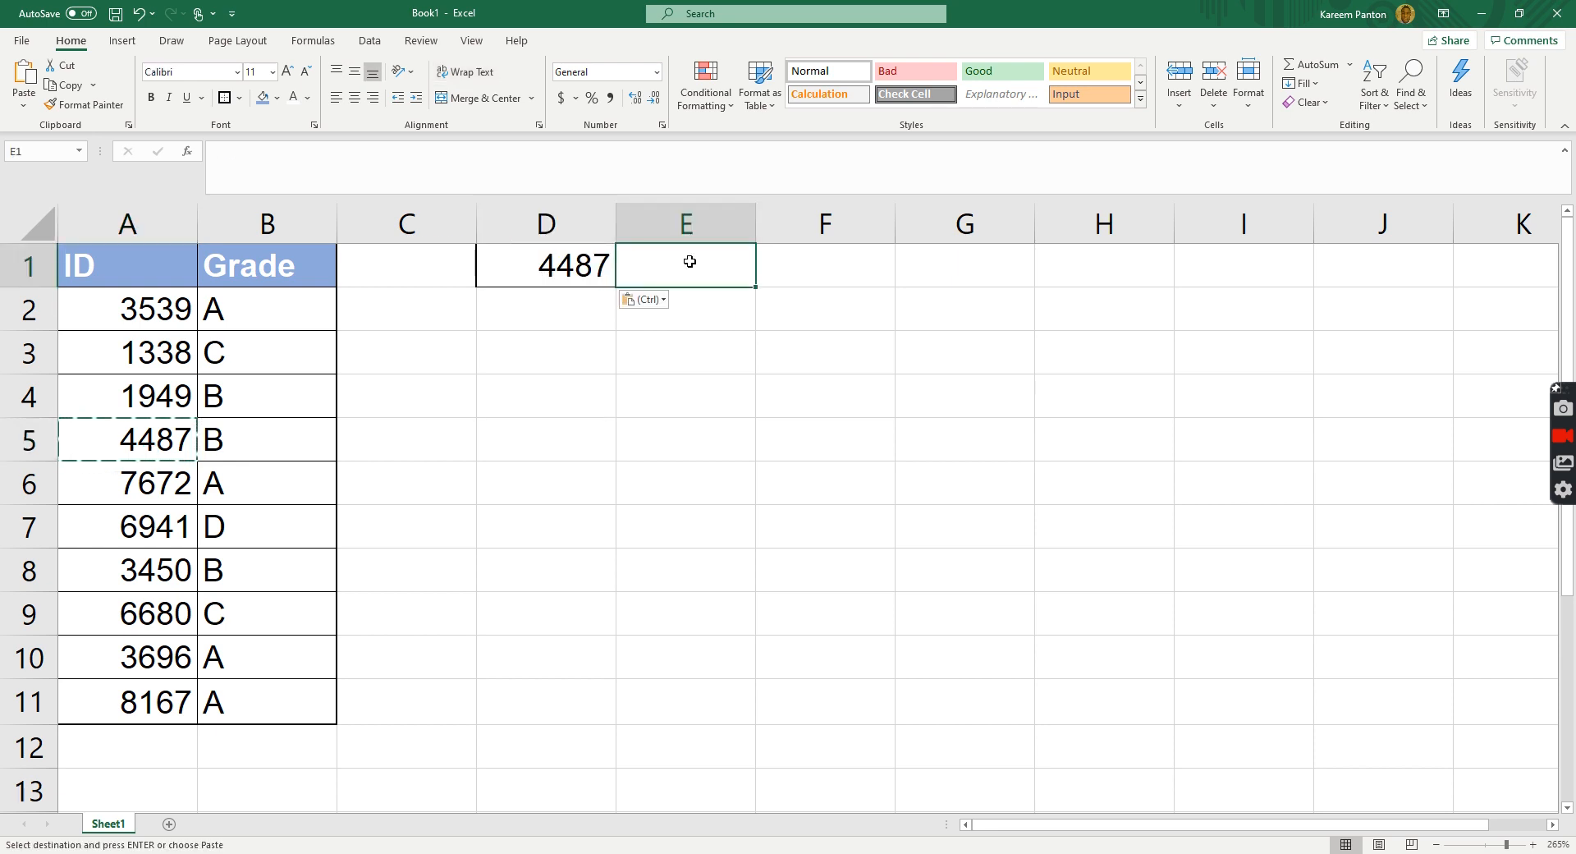
{"action": "left_click", "coordinate": [583, 263]}
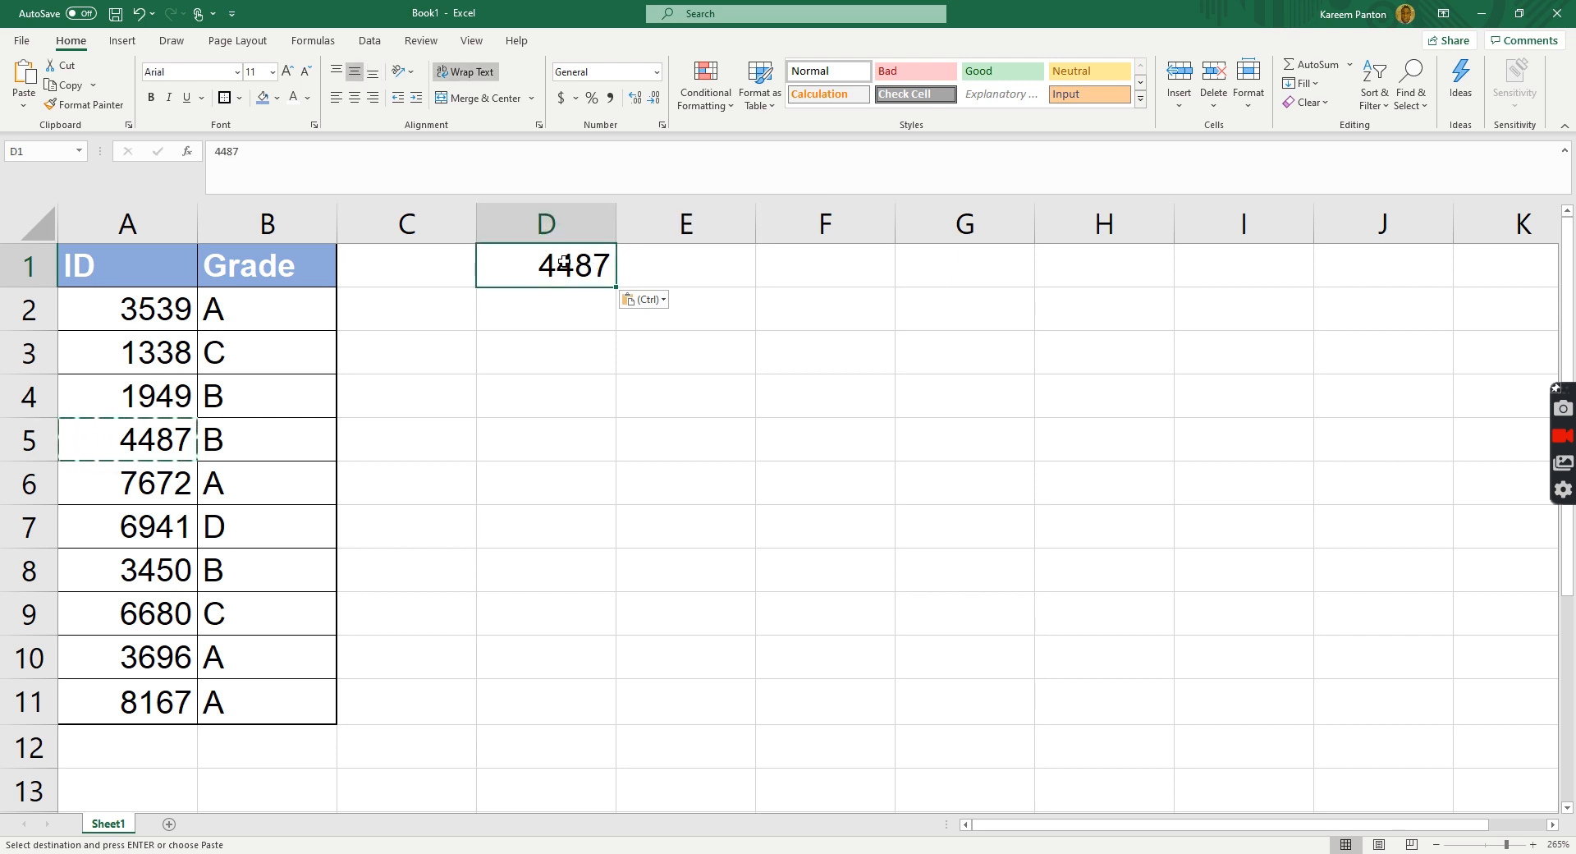
{"action": "left_click", "coordinate": [679, 280]}
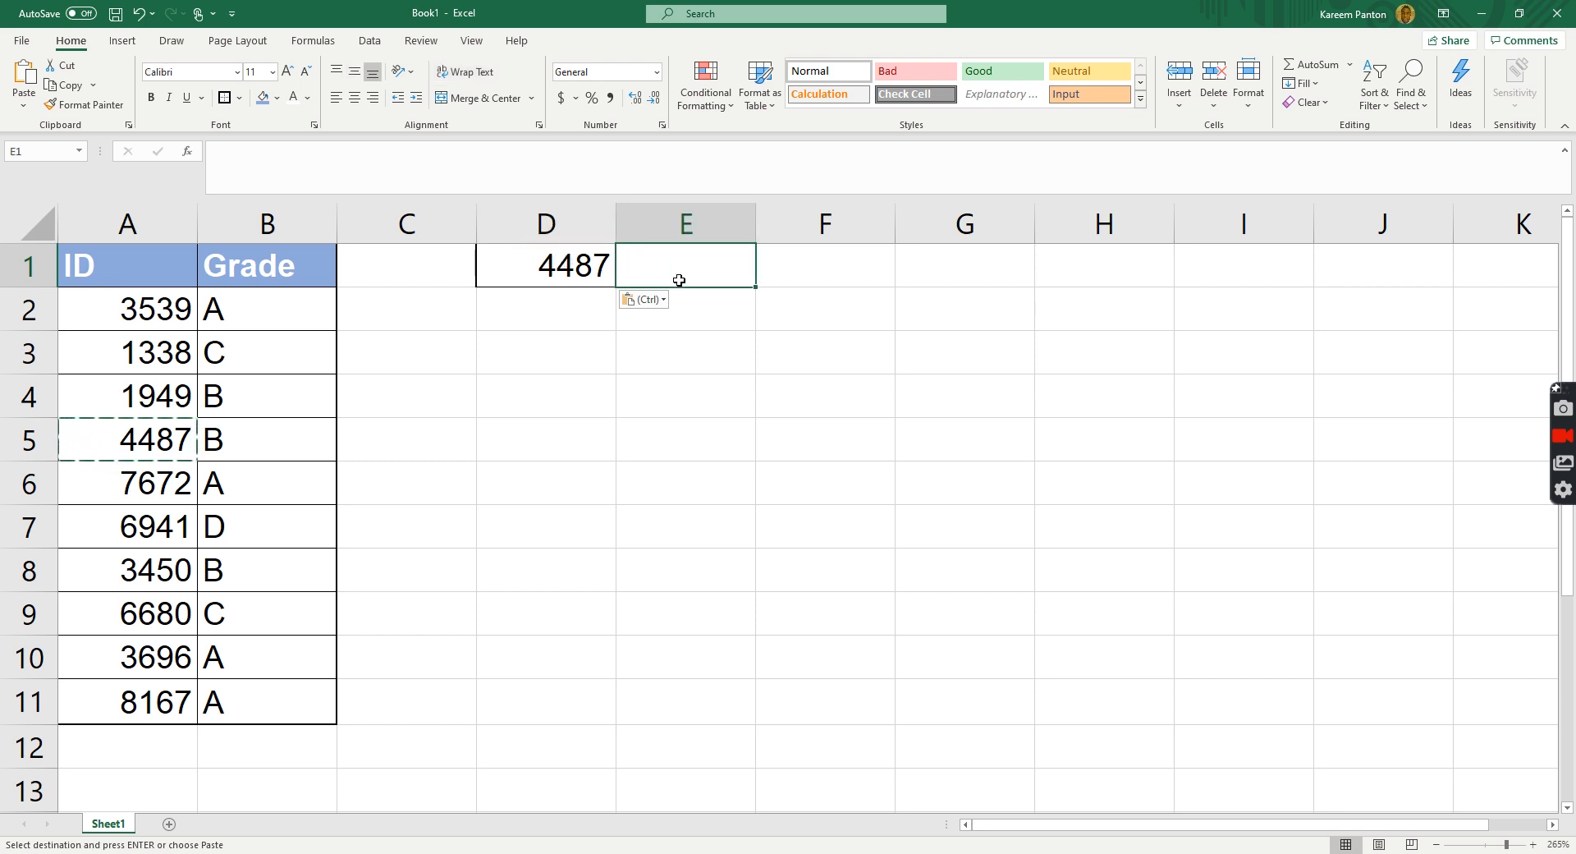
{"action": "type", "text": "=V"}
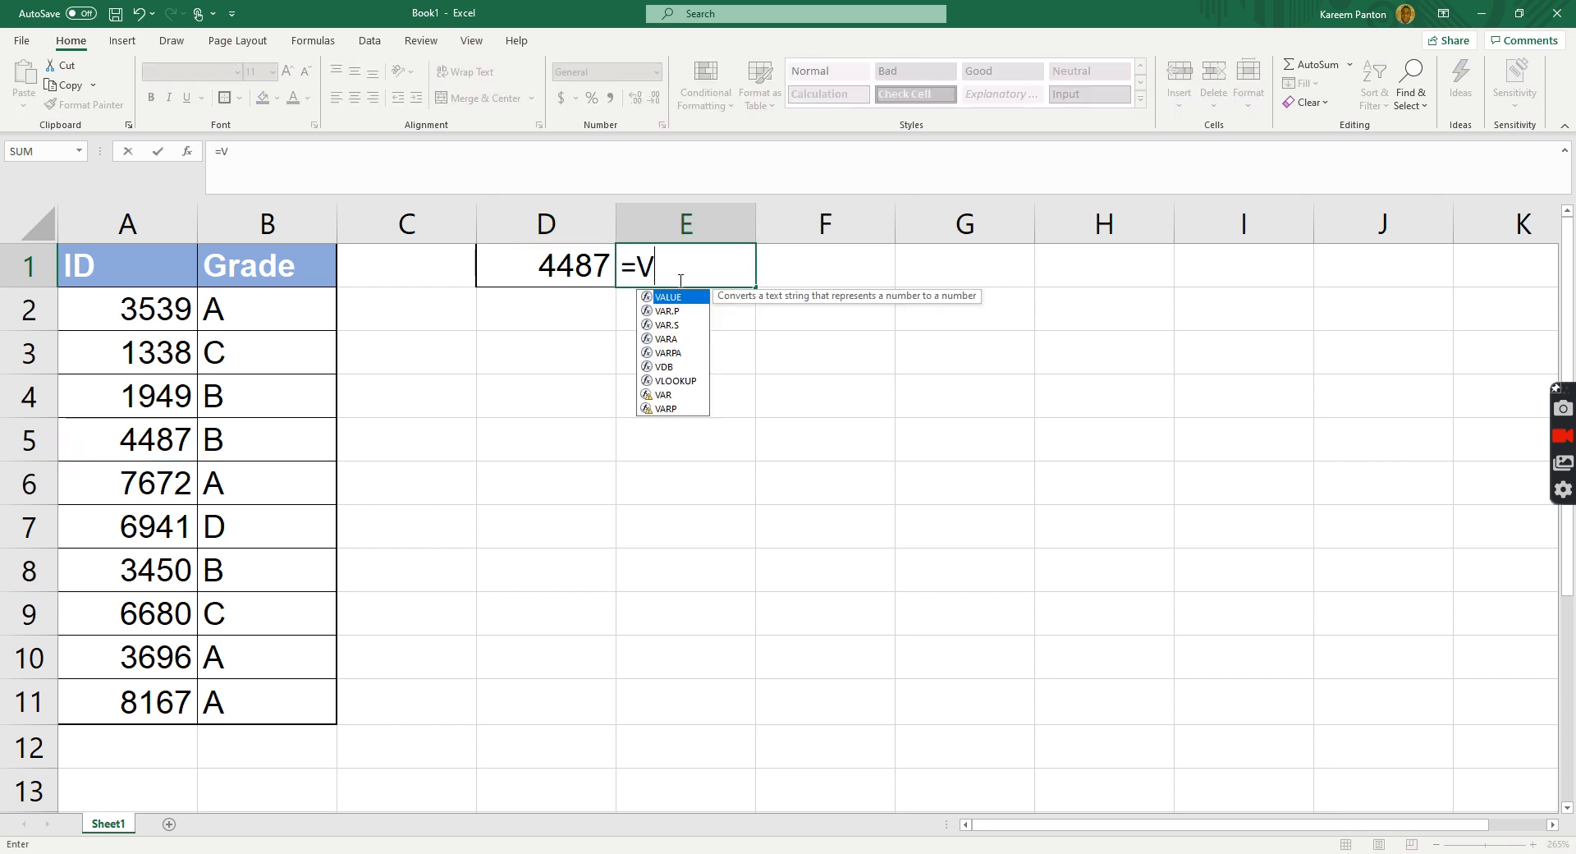
{"action": "type", "text": "LOOKUP"}
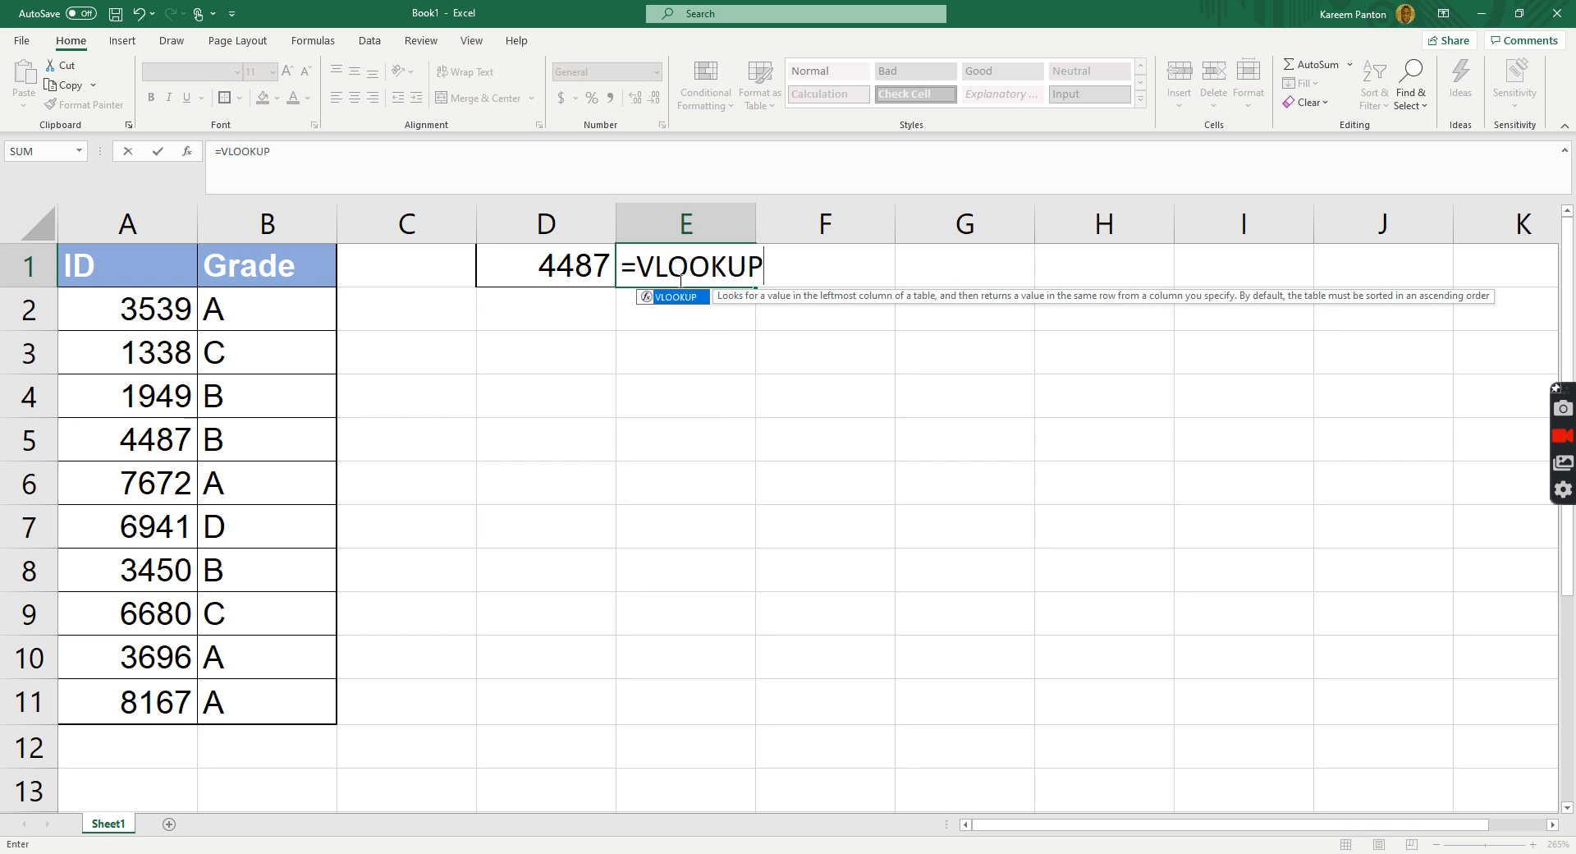
{"action": "type", "text": "("}
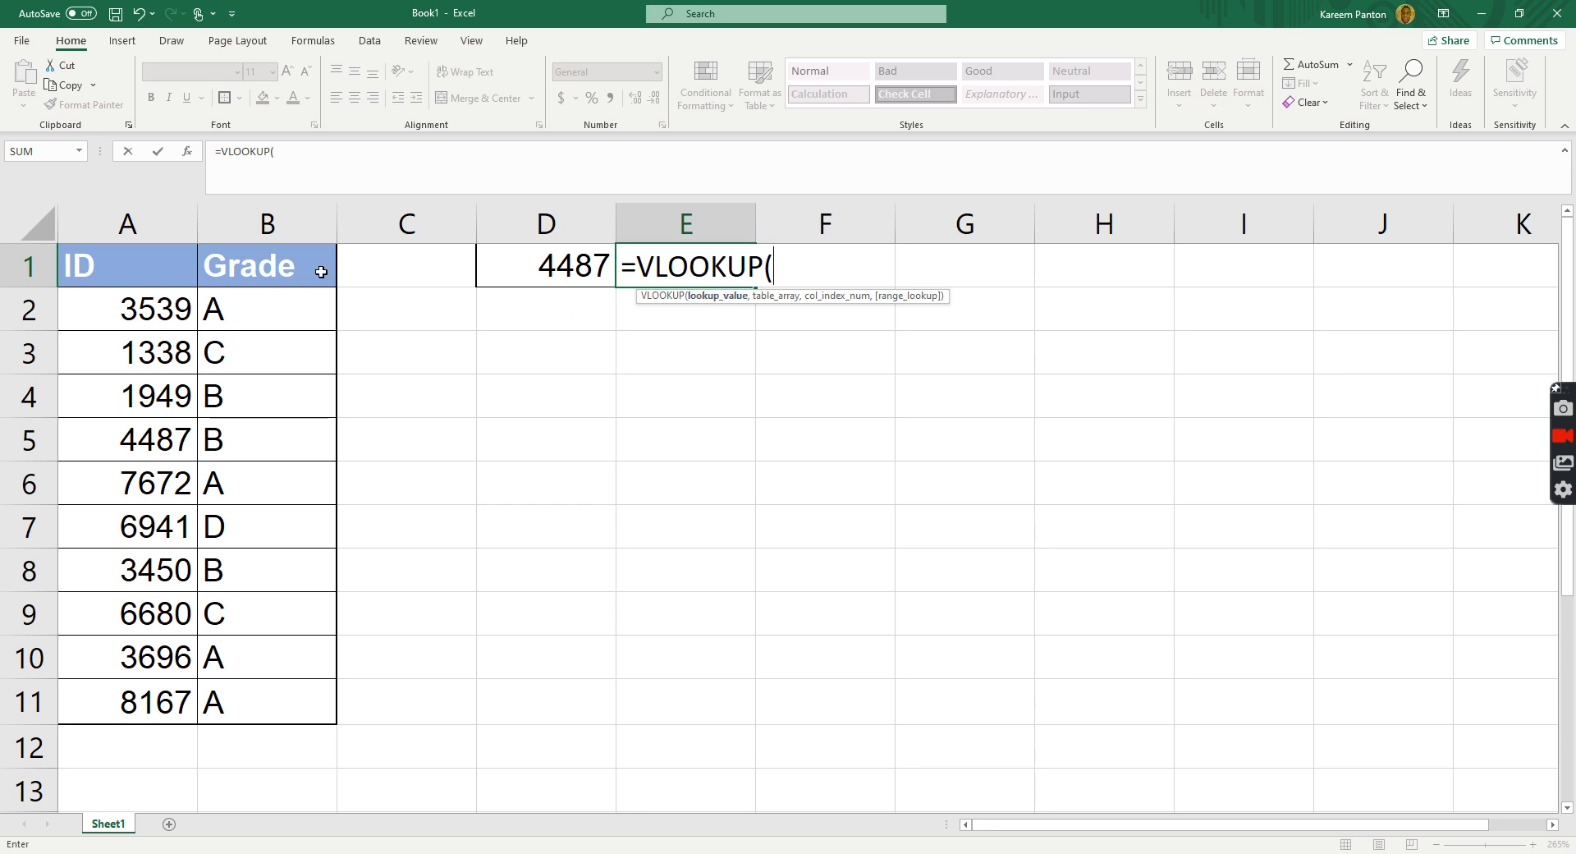
{"action": "left_click", "coordinate": [573, 270]}
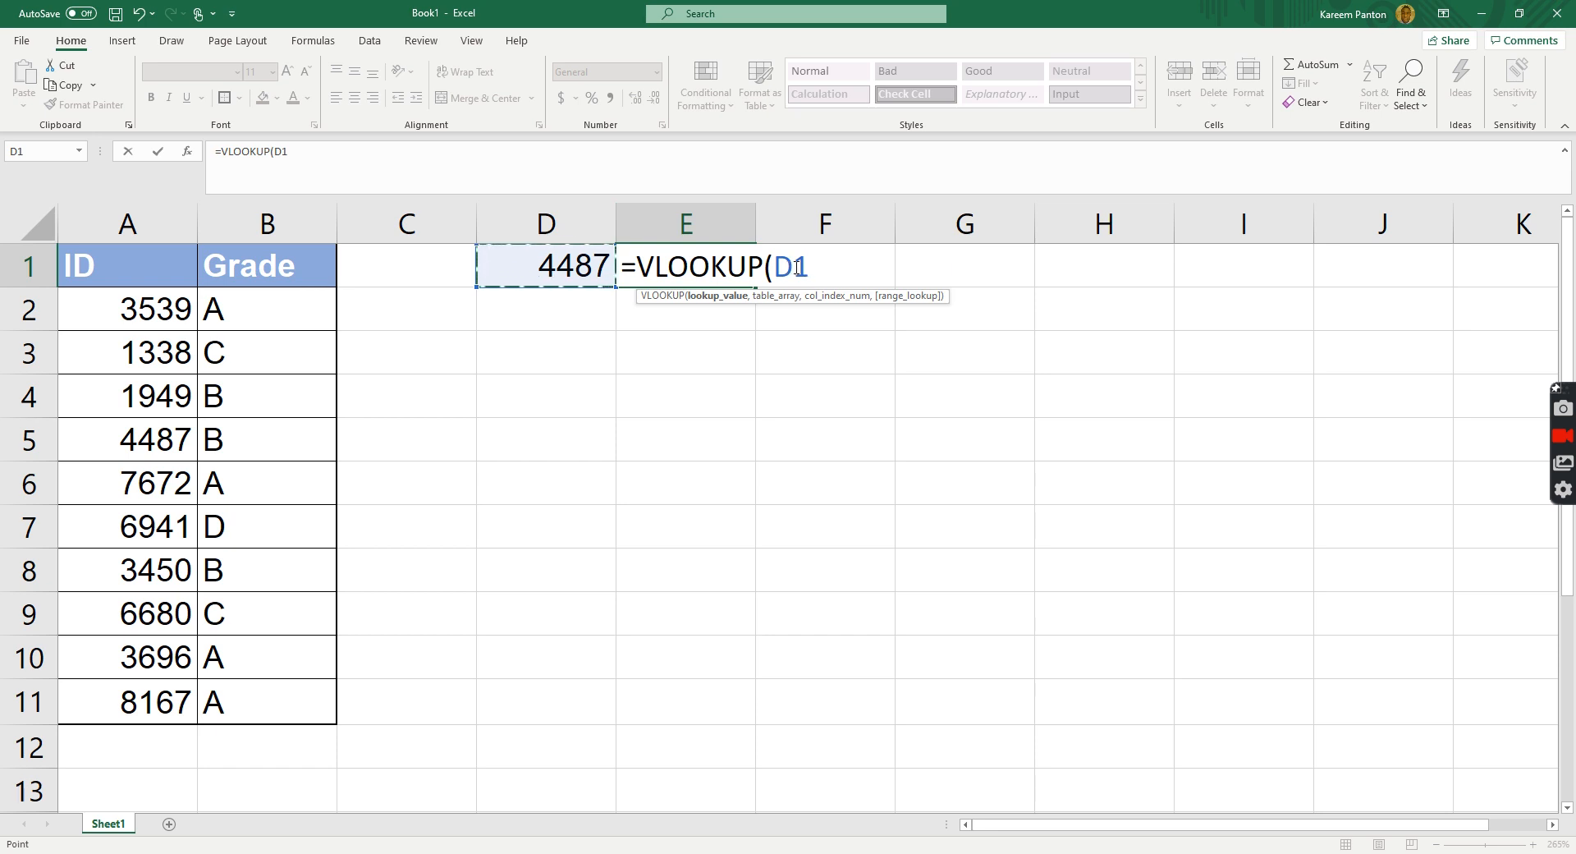
{"action": "type", "text": ","}
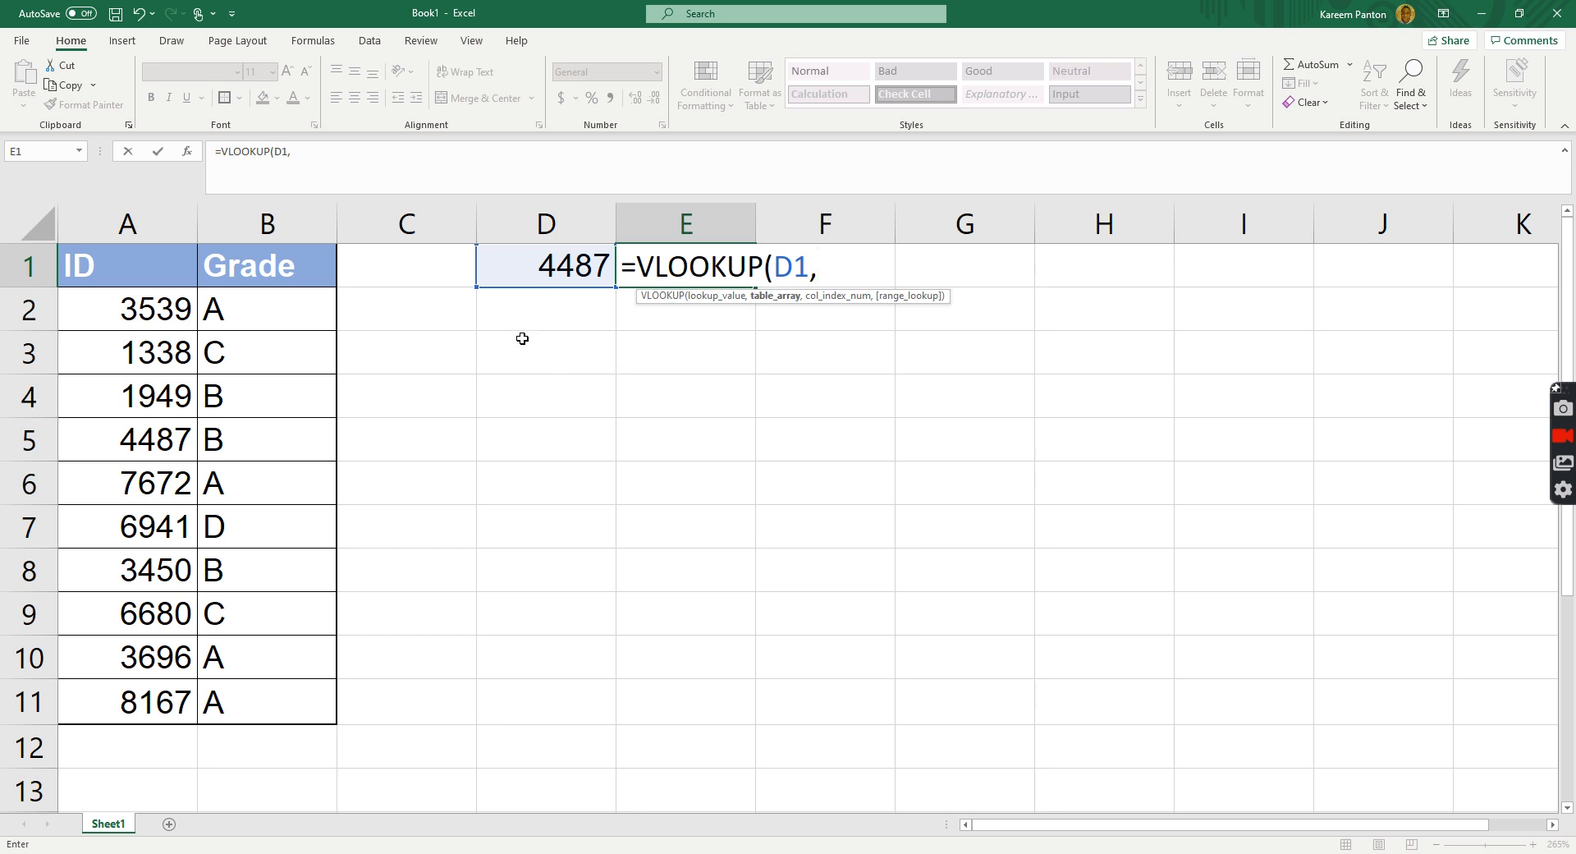
- Complete the VLOOKUP formula with table range A1:B11, column index 2 and FALSE for an exact match
{"action": "left_click_drag", "start_coordinate": [125, 268], "coordinate": [298, 695]}
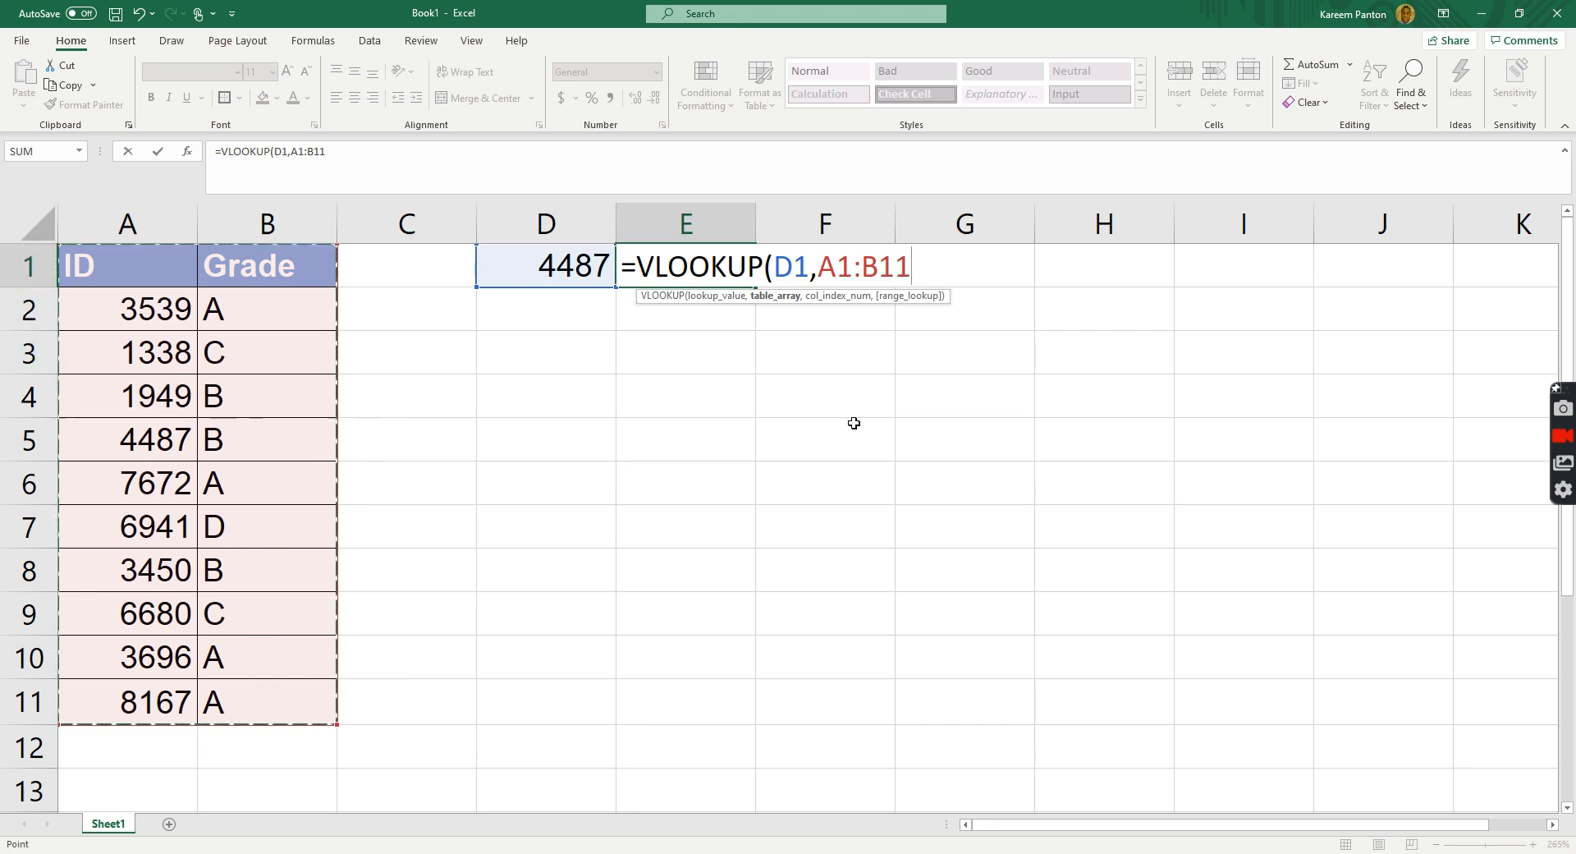
{"action": "type", "text": ",2"}
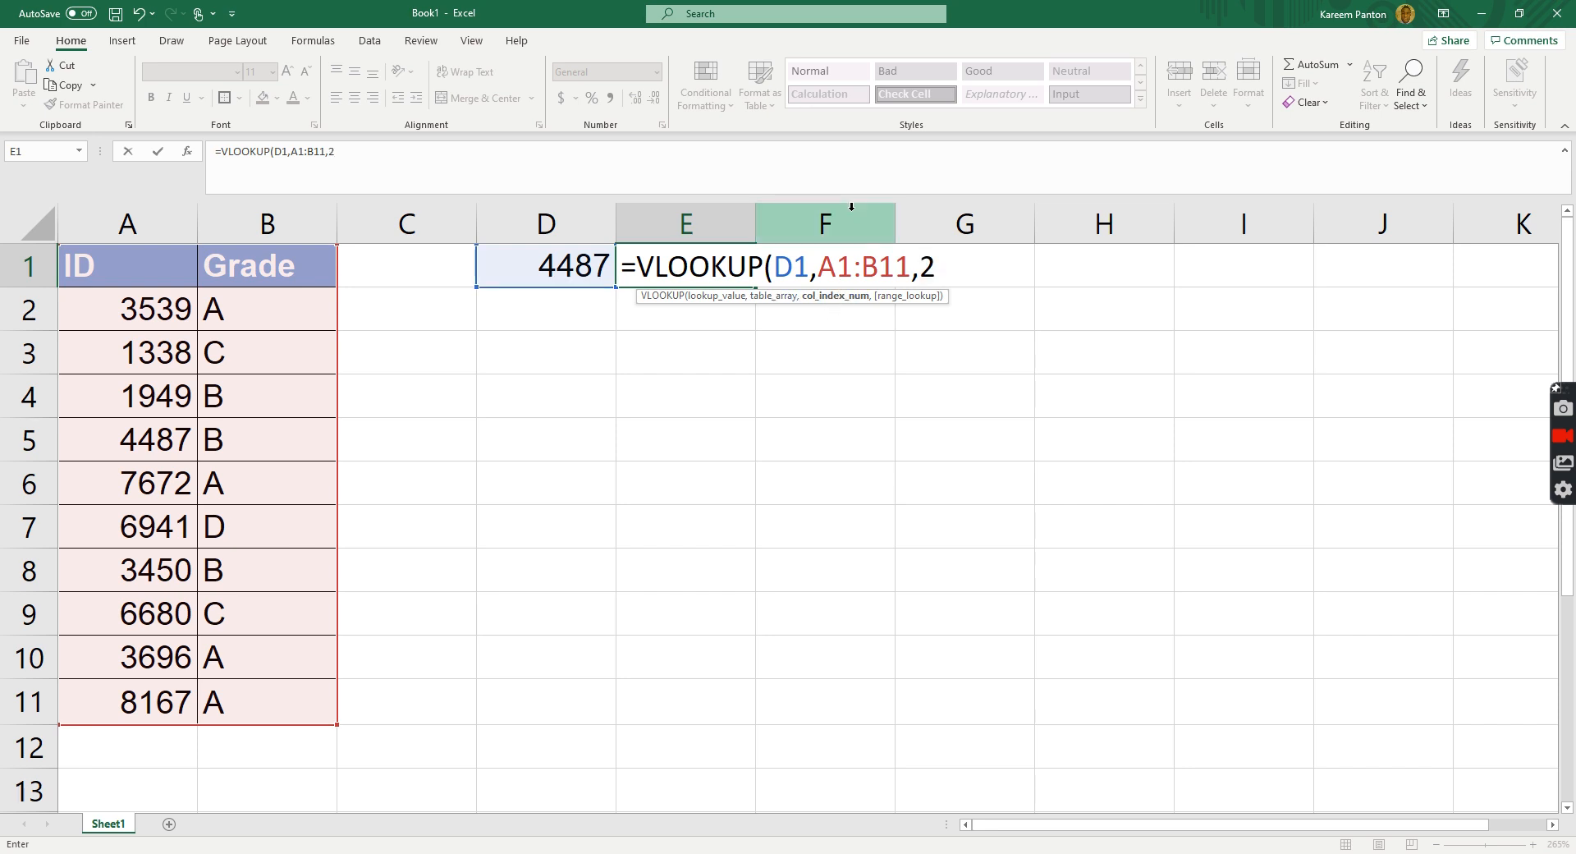
{"action": "type", "text": ","}
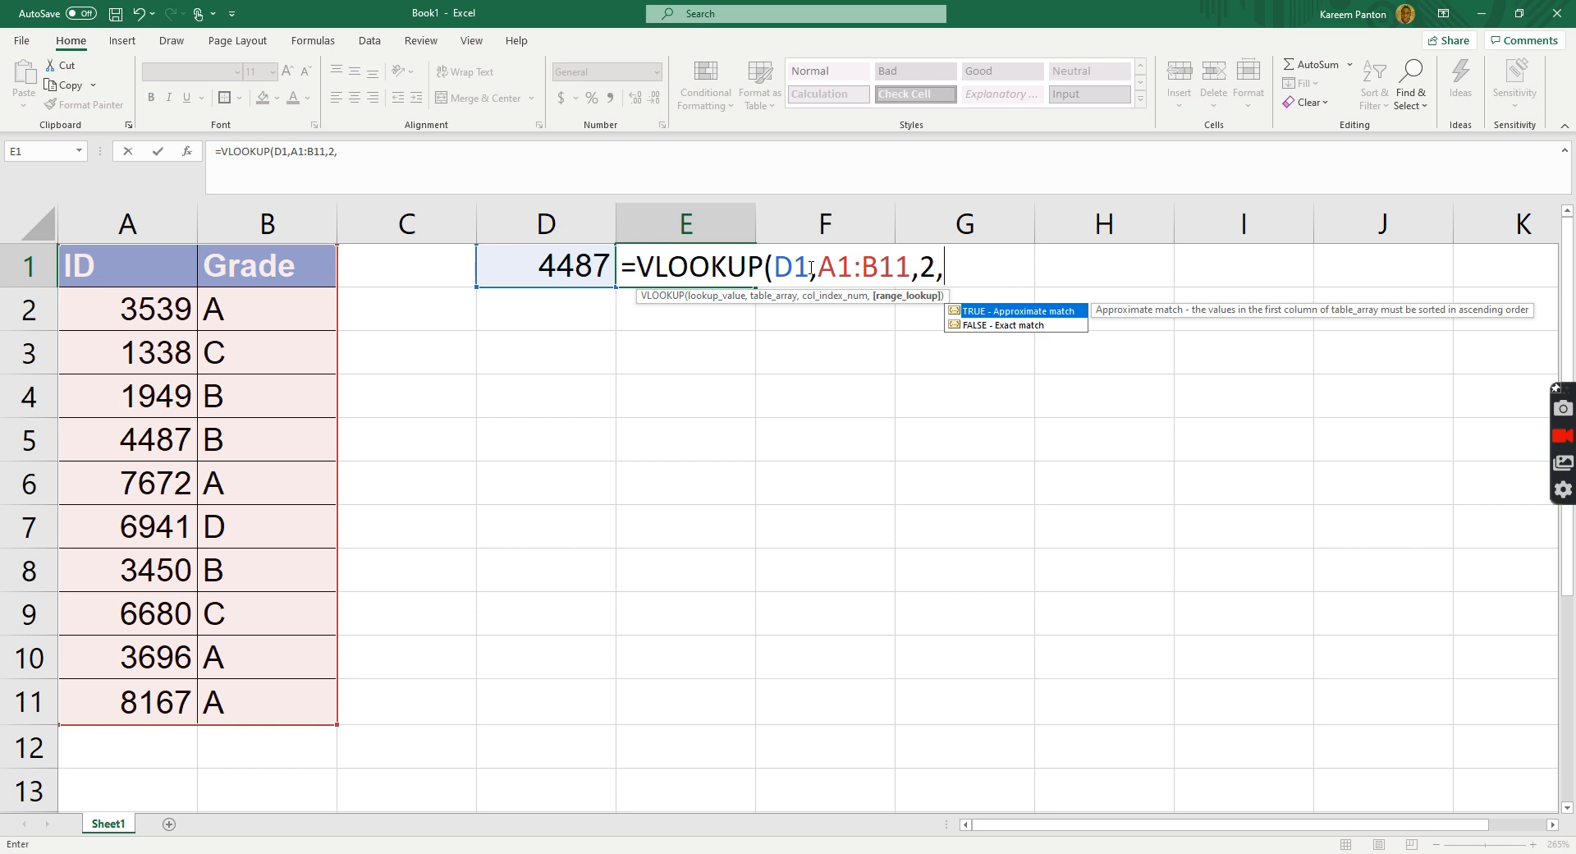
{"action": "type", "text": "f"}
{"action": "key", "text": "BackSpace"}
{"action": "type", "text": "FALSE)"}
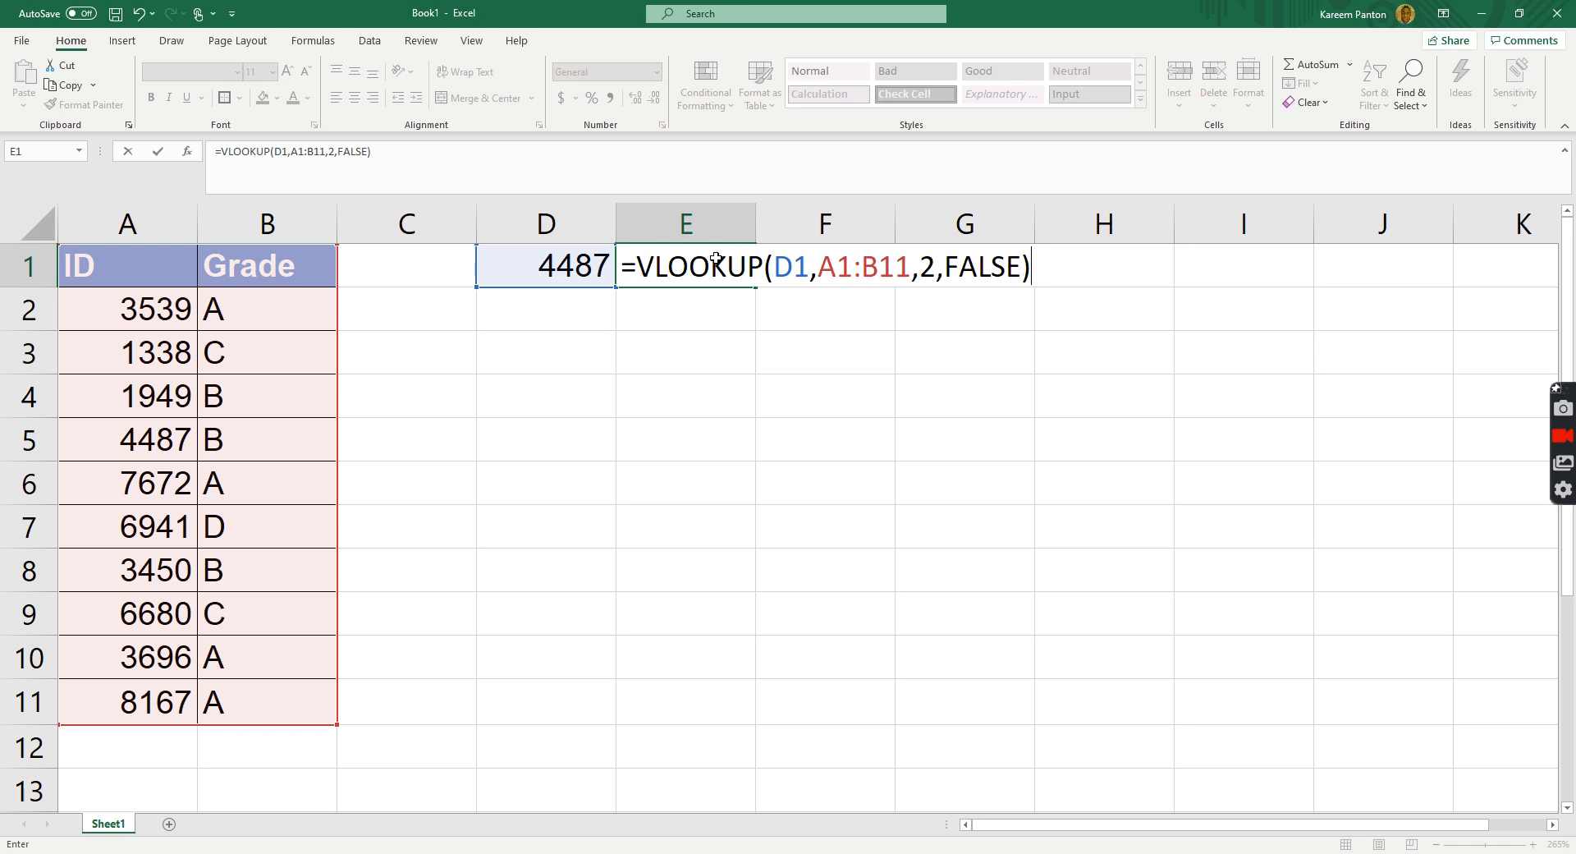
{"action": "key", "text": "Return"}
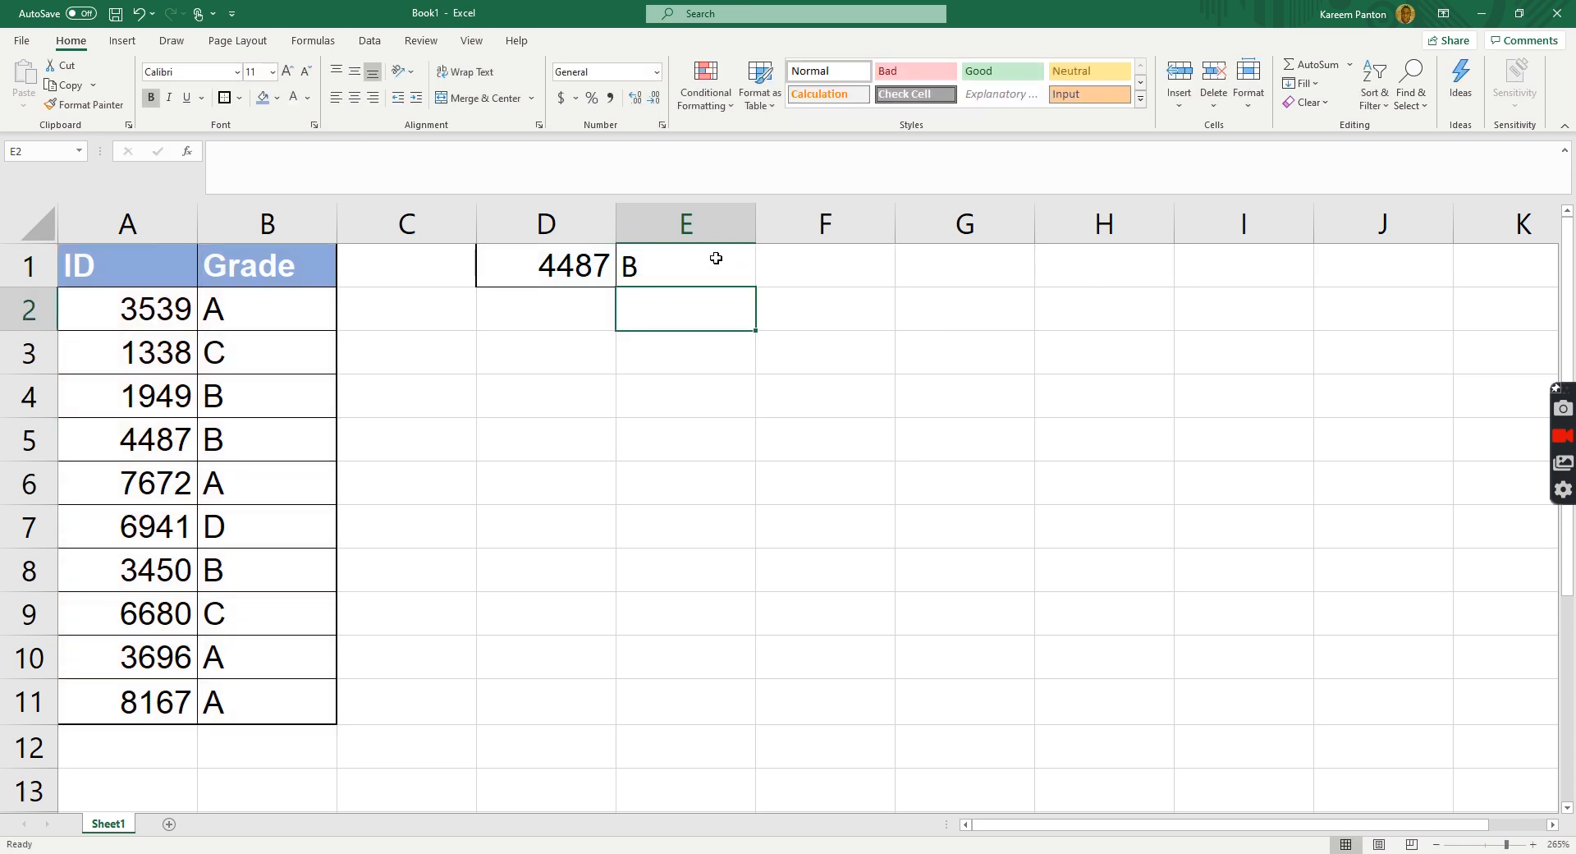
- Review each argument of the VLOOKUP formula in E1 and compare its result with the ID and grade in row 5
{"action": "left_click", "coordinate": [175, 443]}
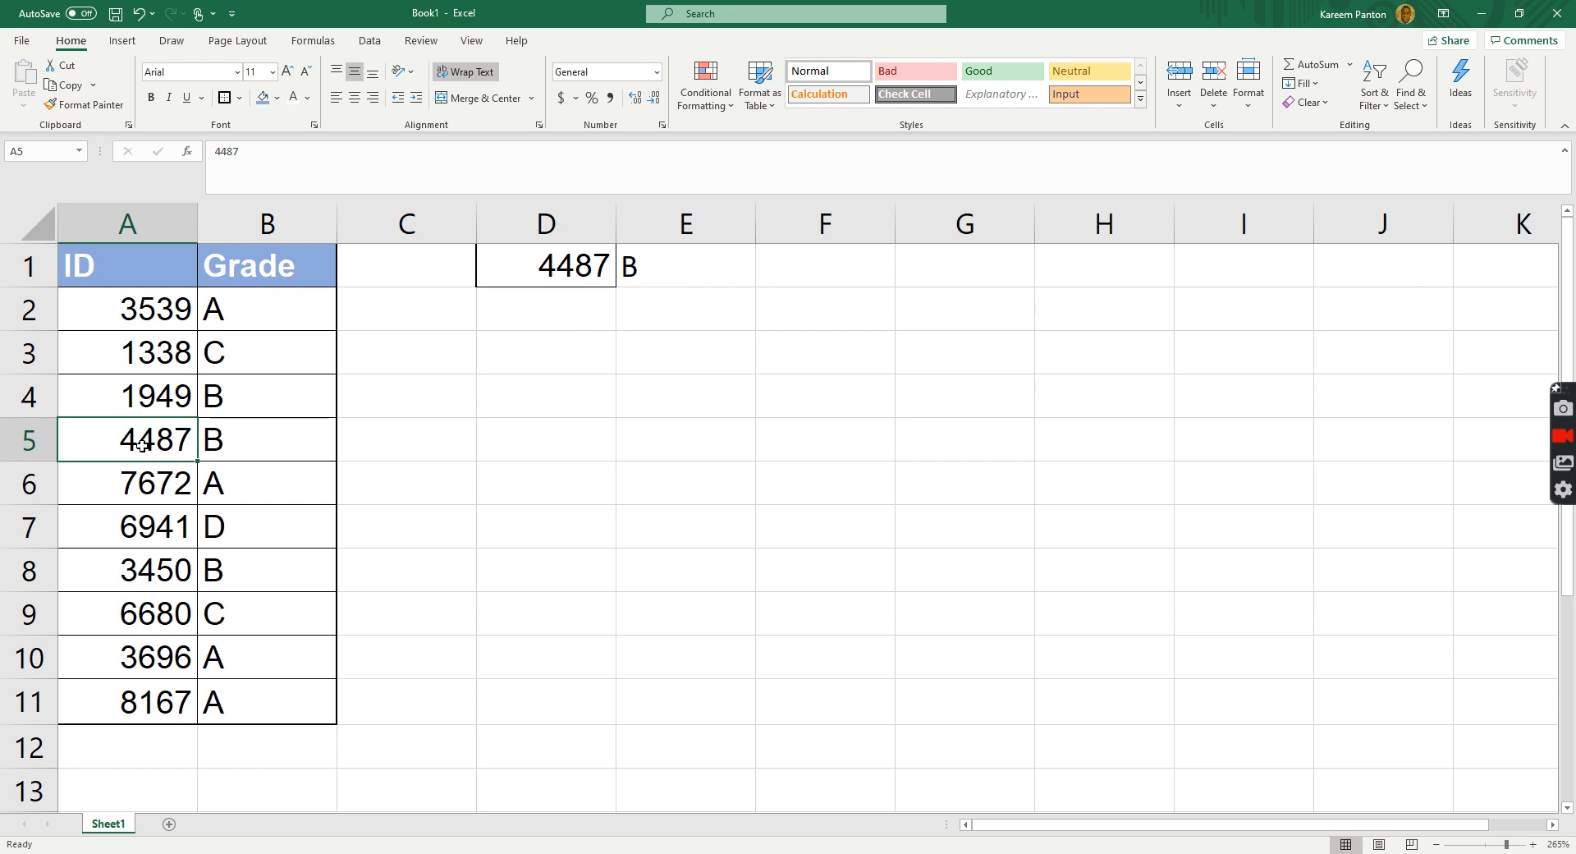
{"action": "left_click", "coordinate": [245, 441]}
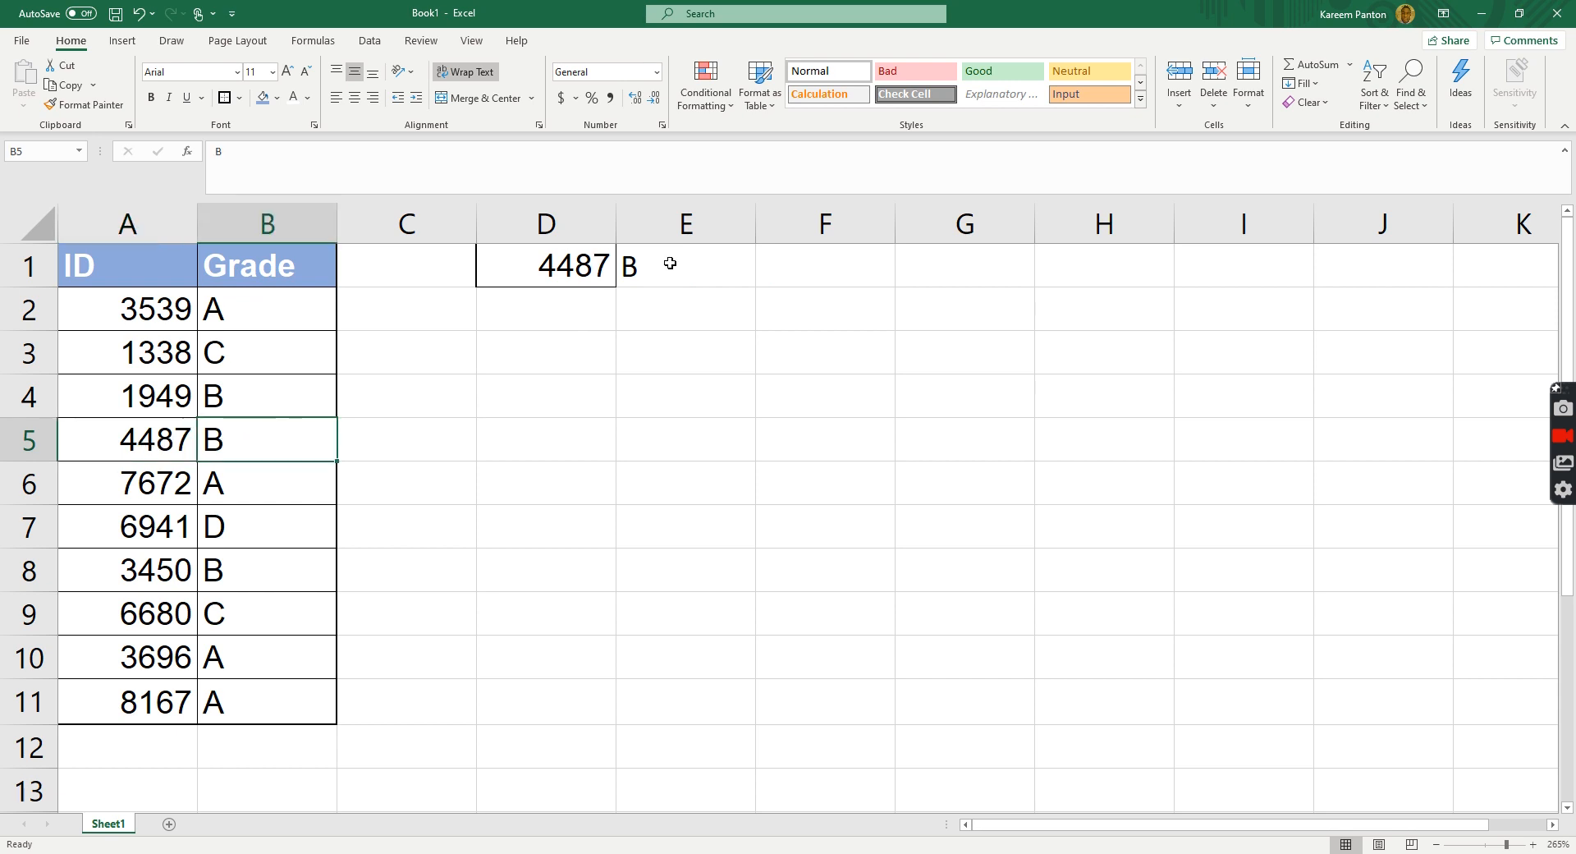
{"action": "double_click", "coordinate": [670, 263]}
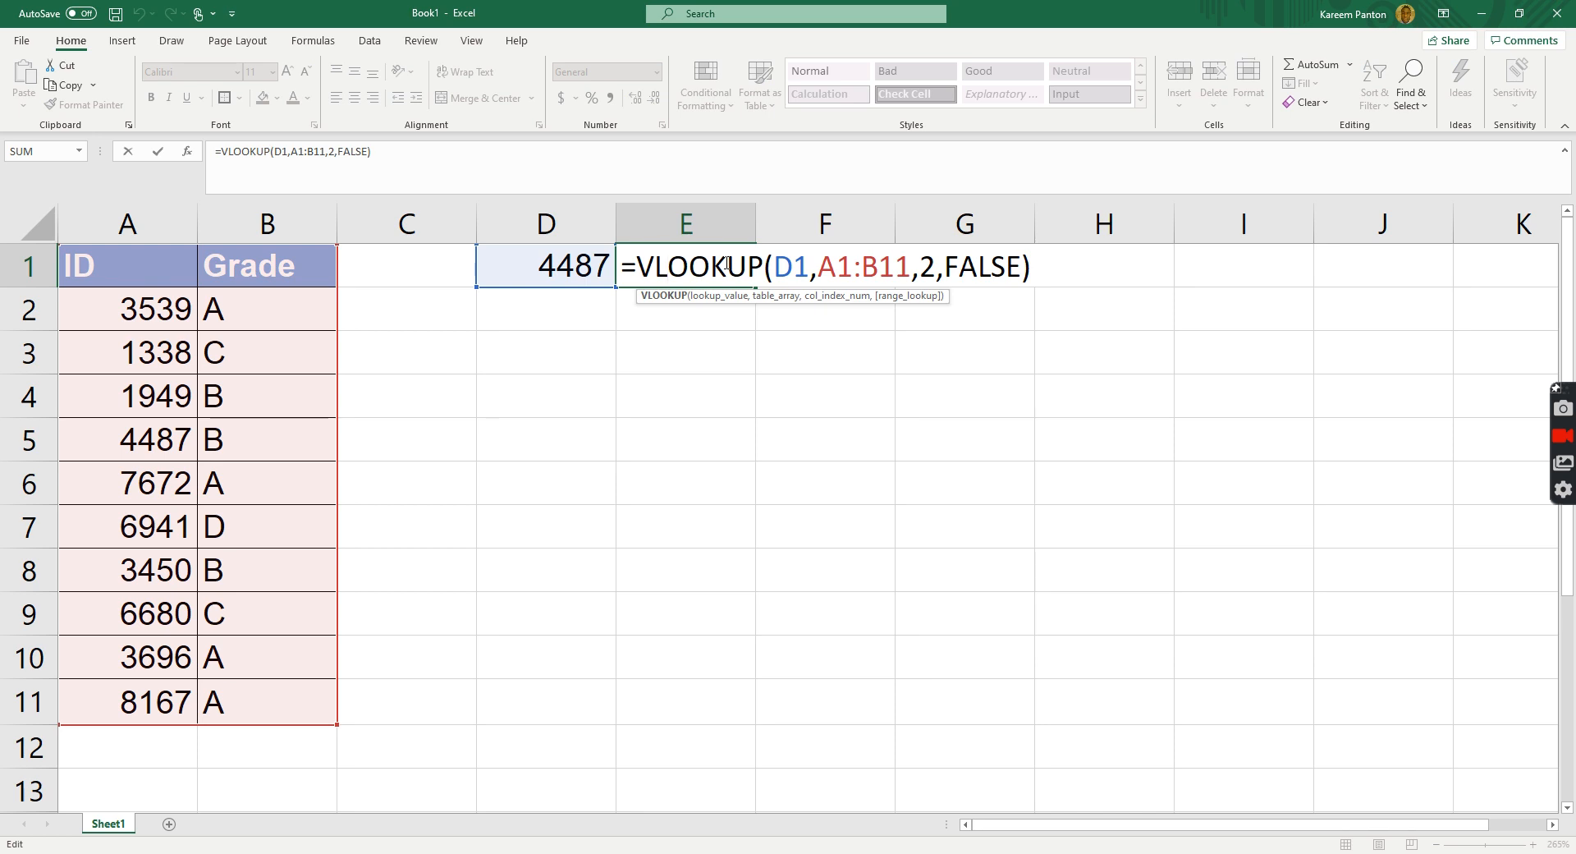
{"action": "left_click", "coordinate": [793, 264]}
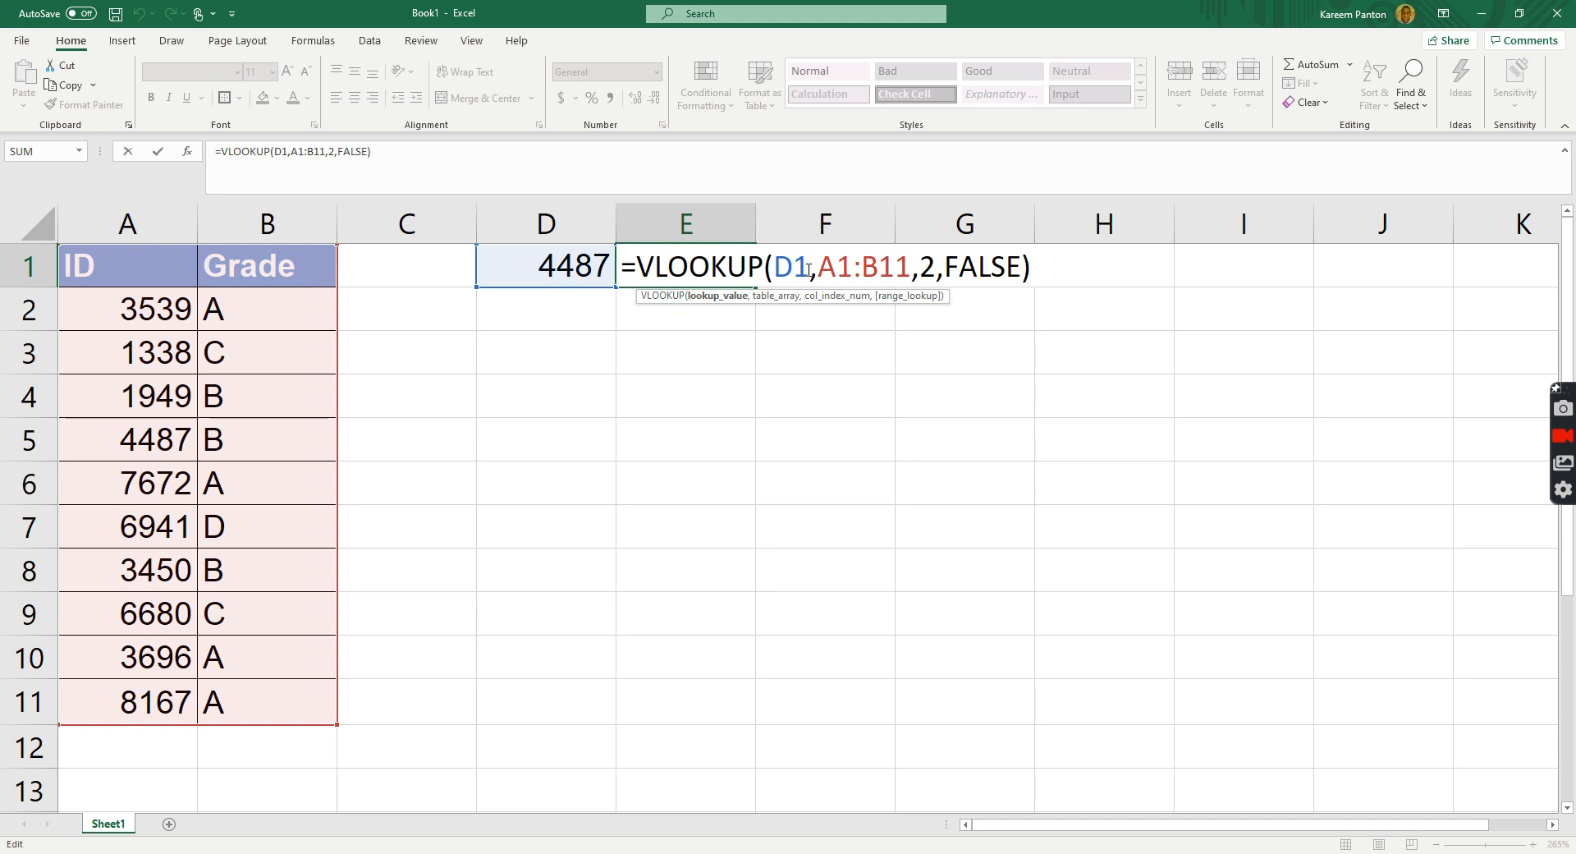
{"action": "left_click", "coordinate": [838, 267]}
{"action": "left_click", "coordinate": [931, 262]}
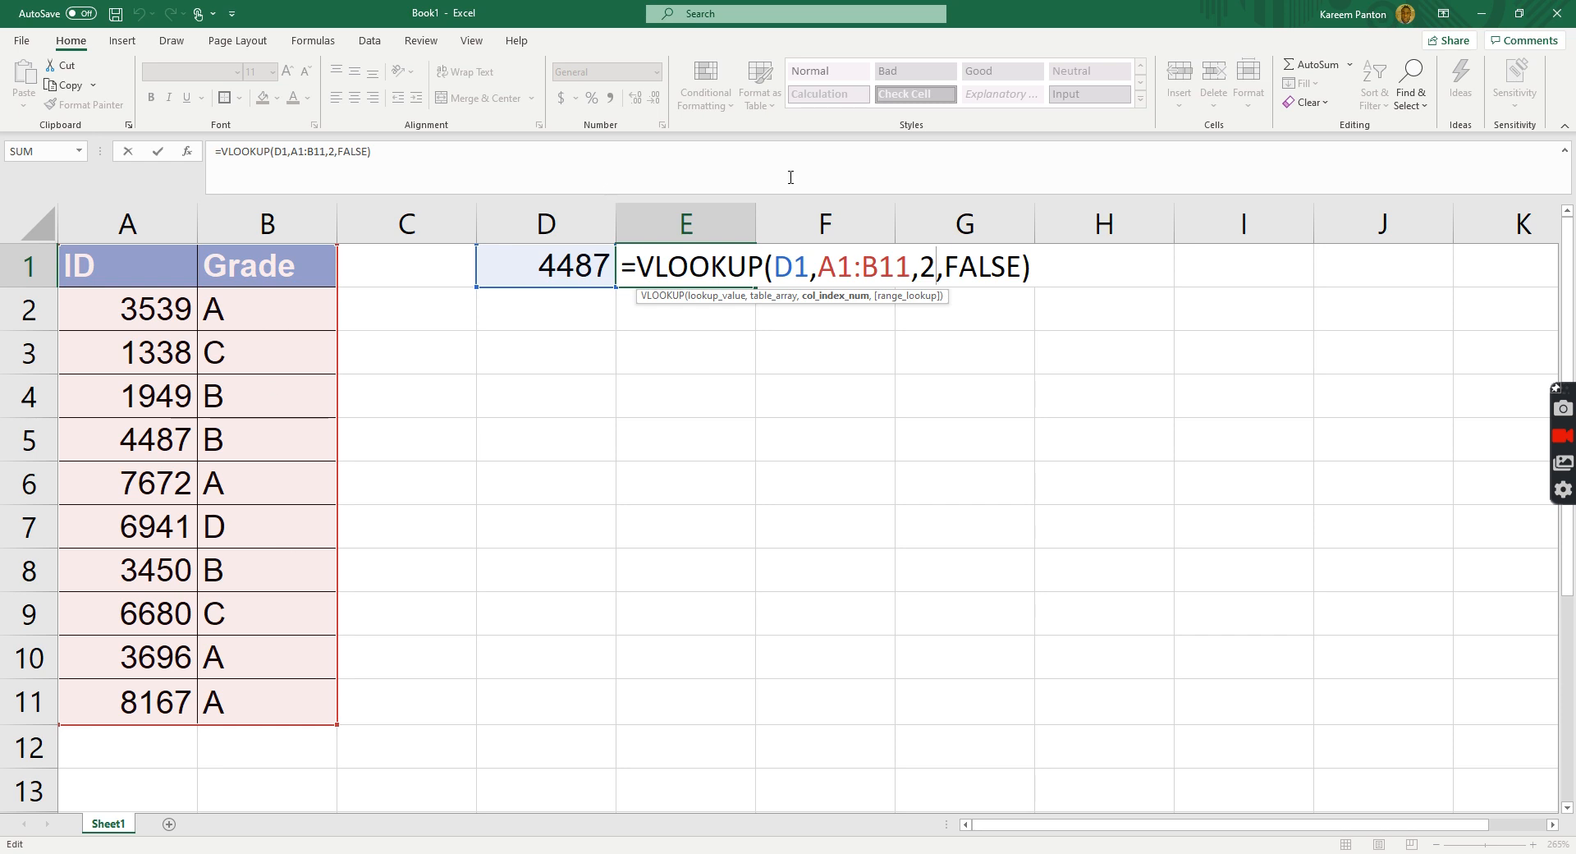
{"action": "left_click", "coordinate": [991, 265]}
{"action": "key", "text": "Return"}
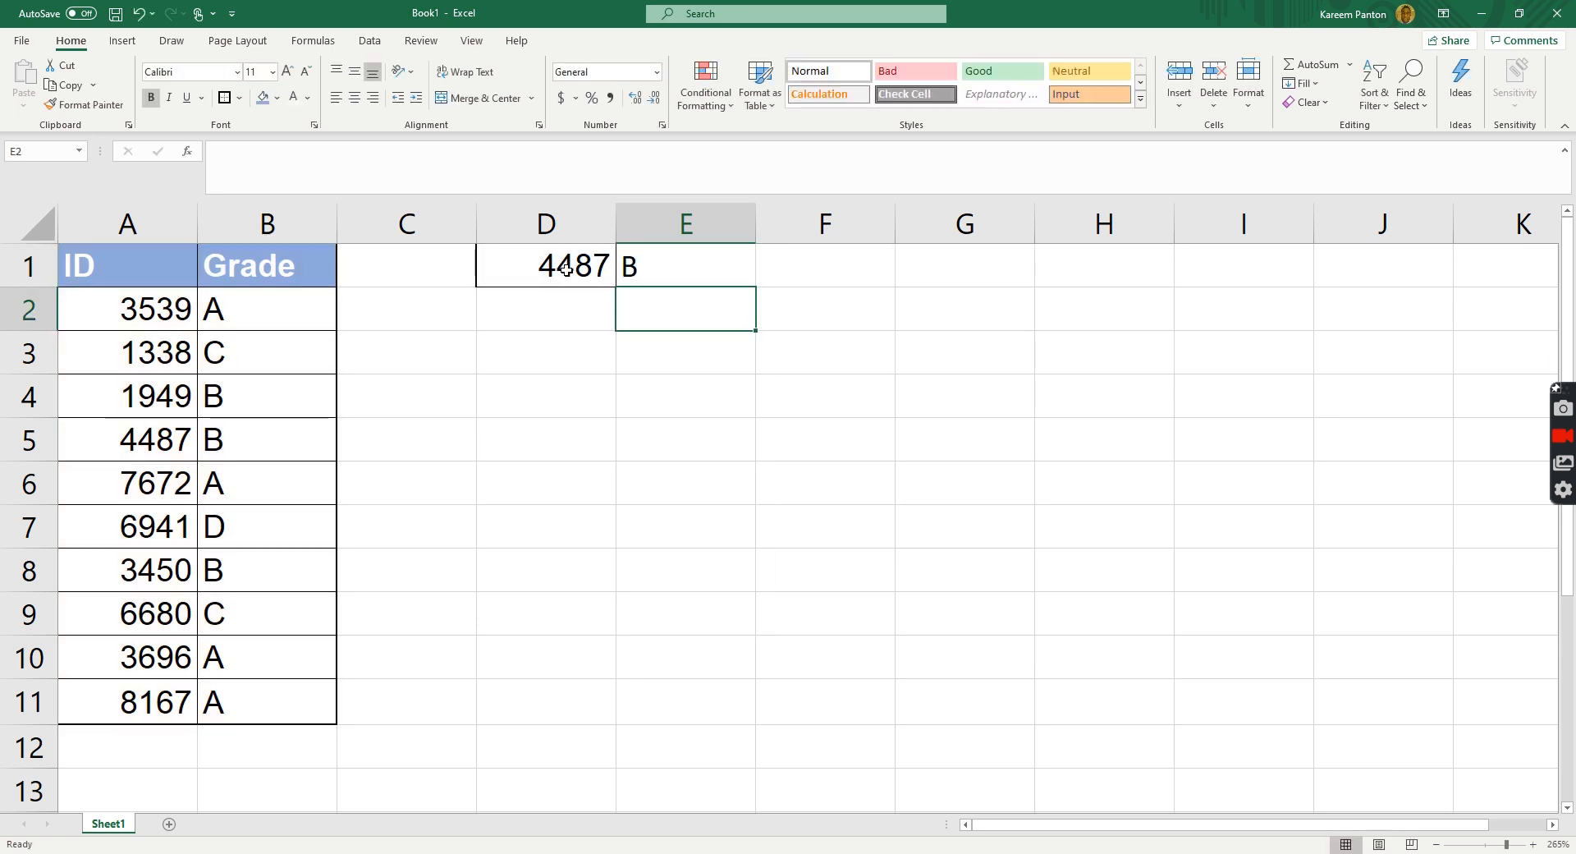
{"action": "left_click", "coordinate": [674, 269]}
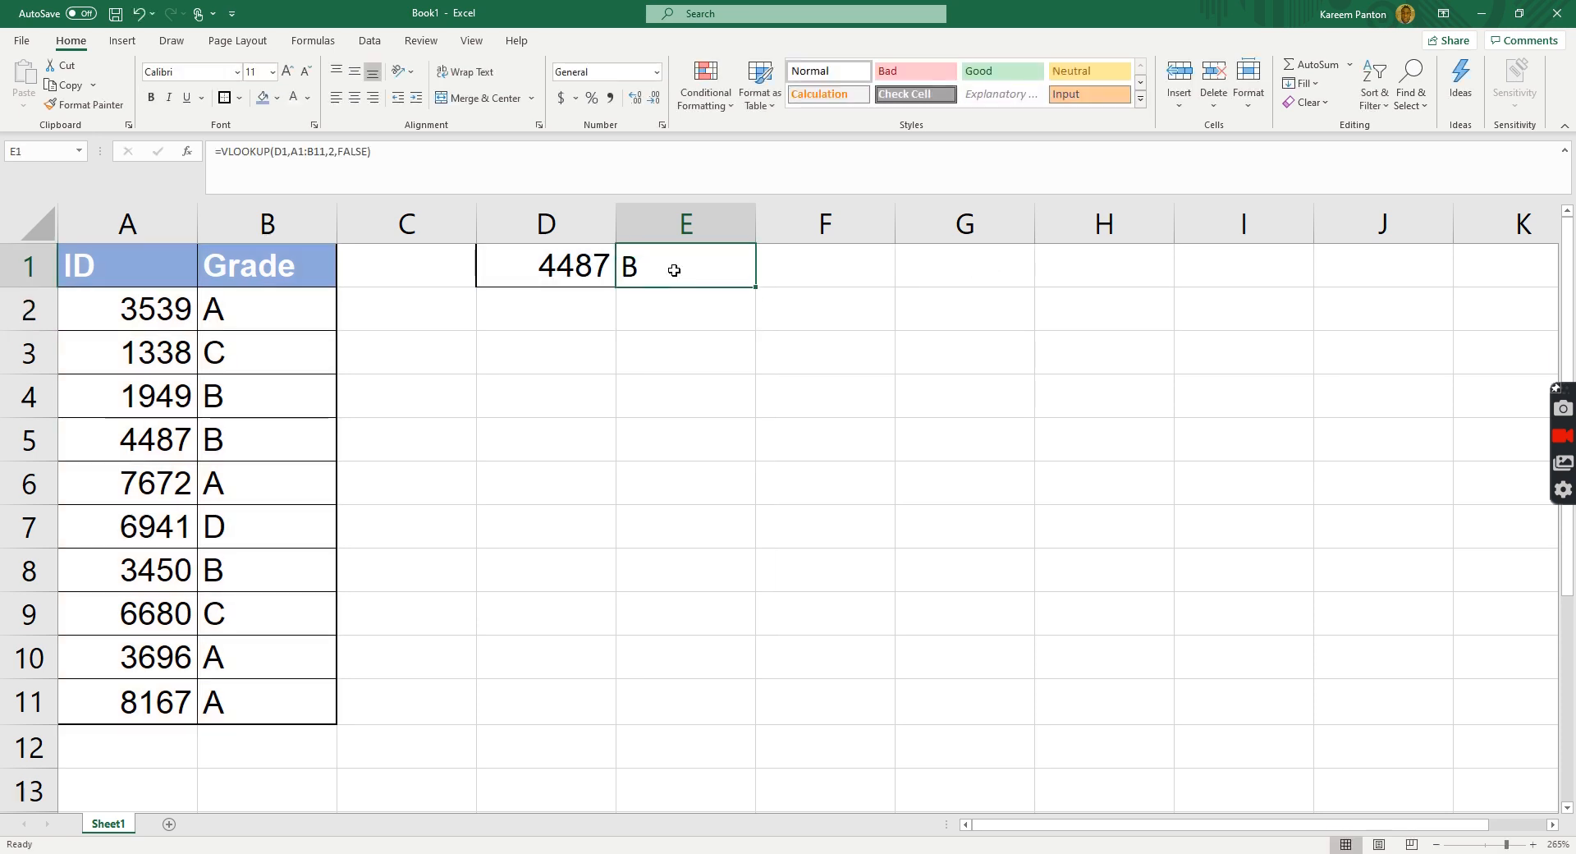
{"action": "left_click_drag", "start_coordinate": [116, 444], "coordinate": [232, 443]}
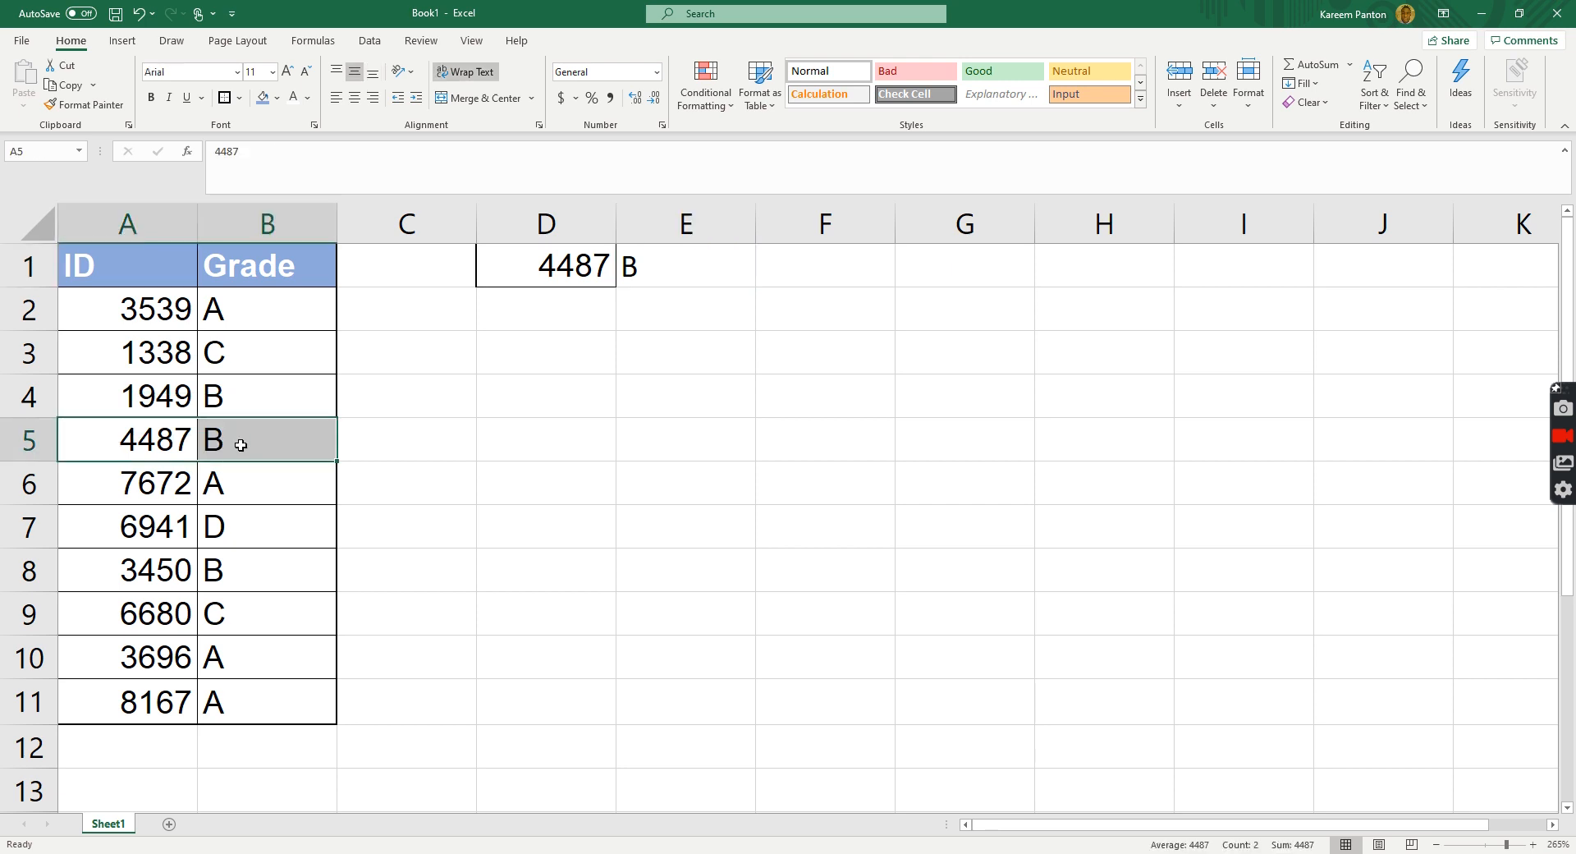